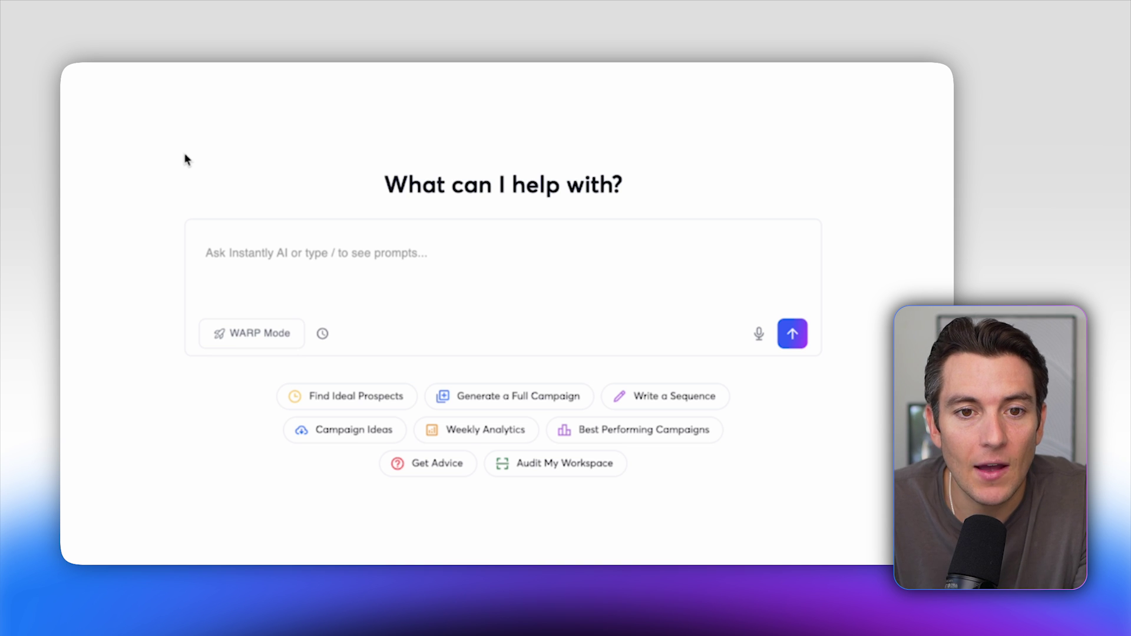
Step: Open Agency U's stored business details in Memory and browse the website and PDF filling options
click(295, 395)
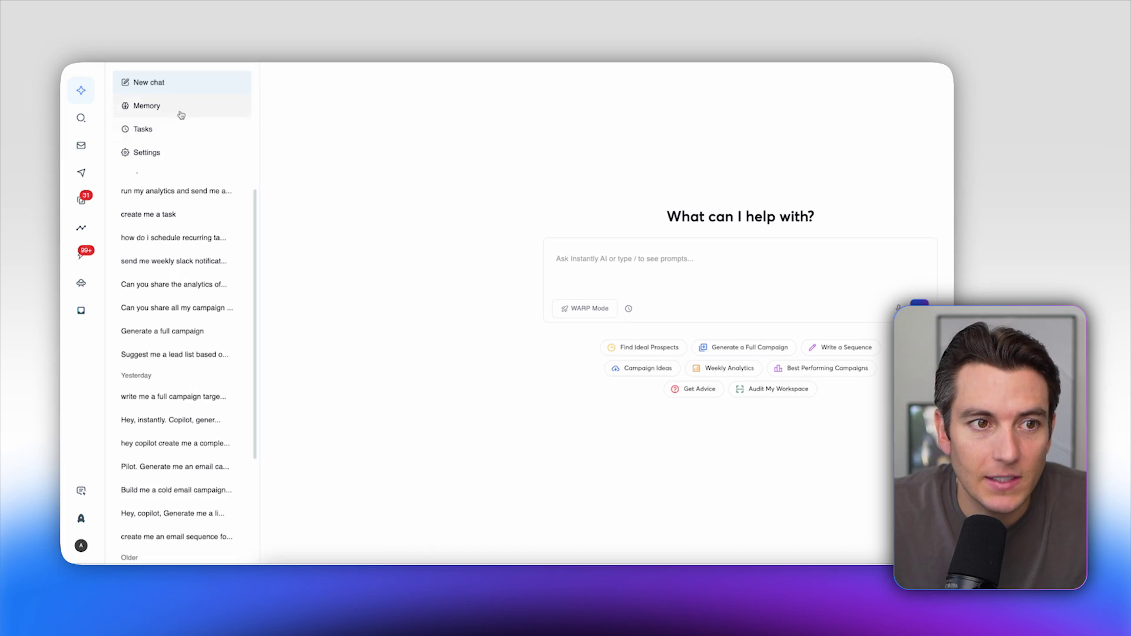
click(176, 106)
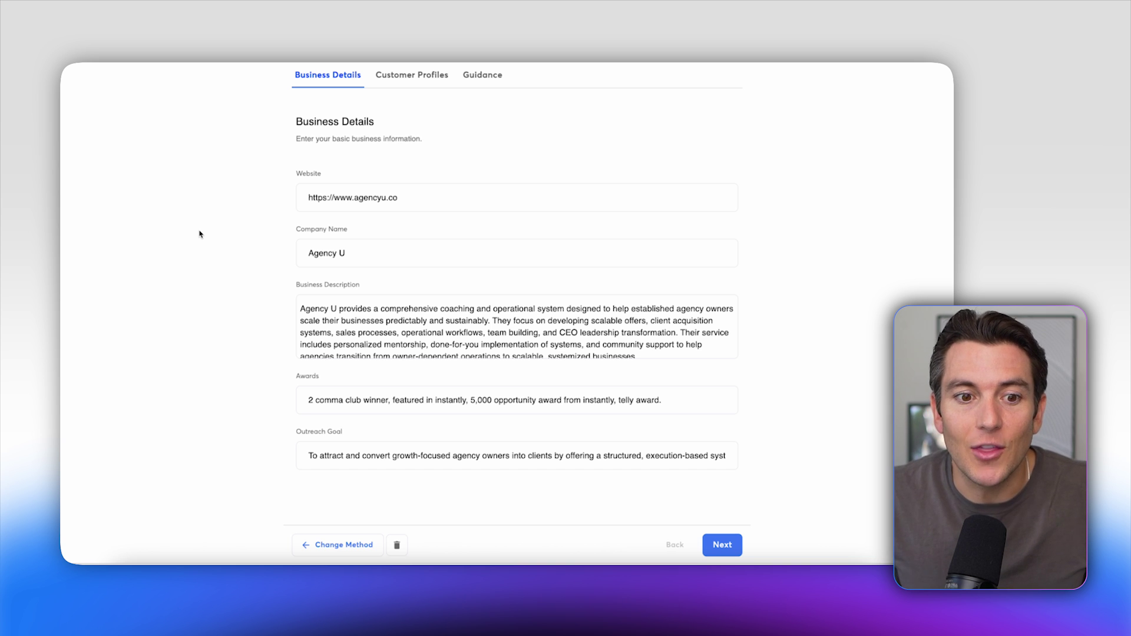
click(339, 553)
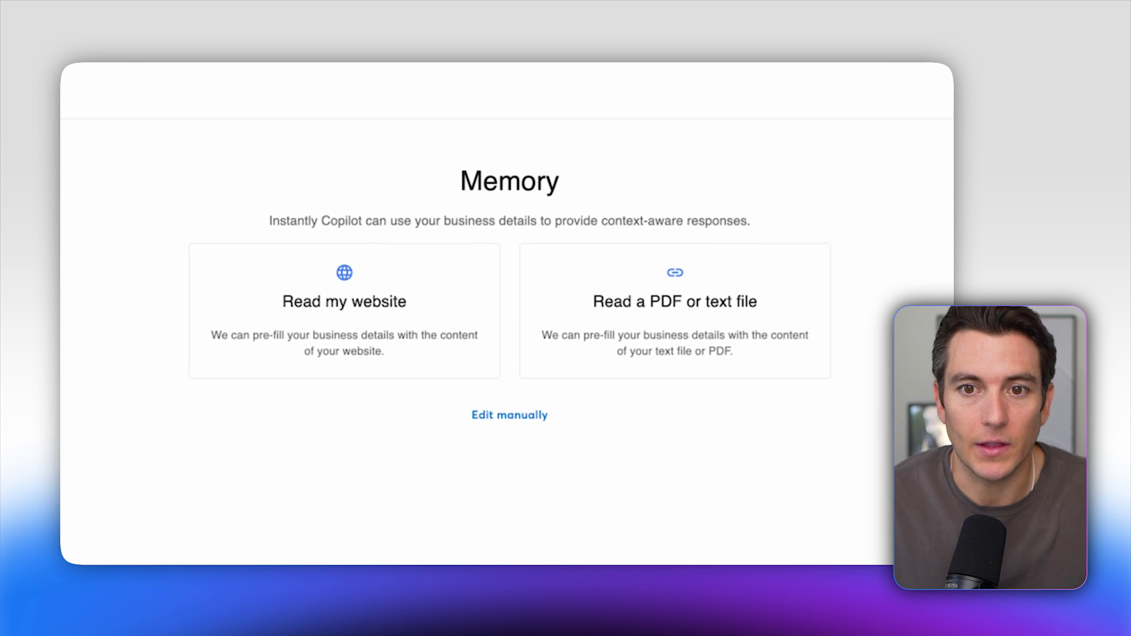
click(360, 321)
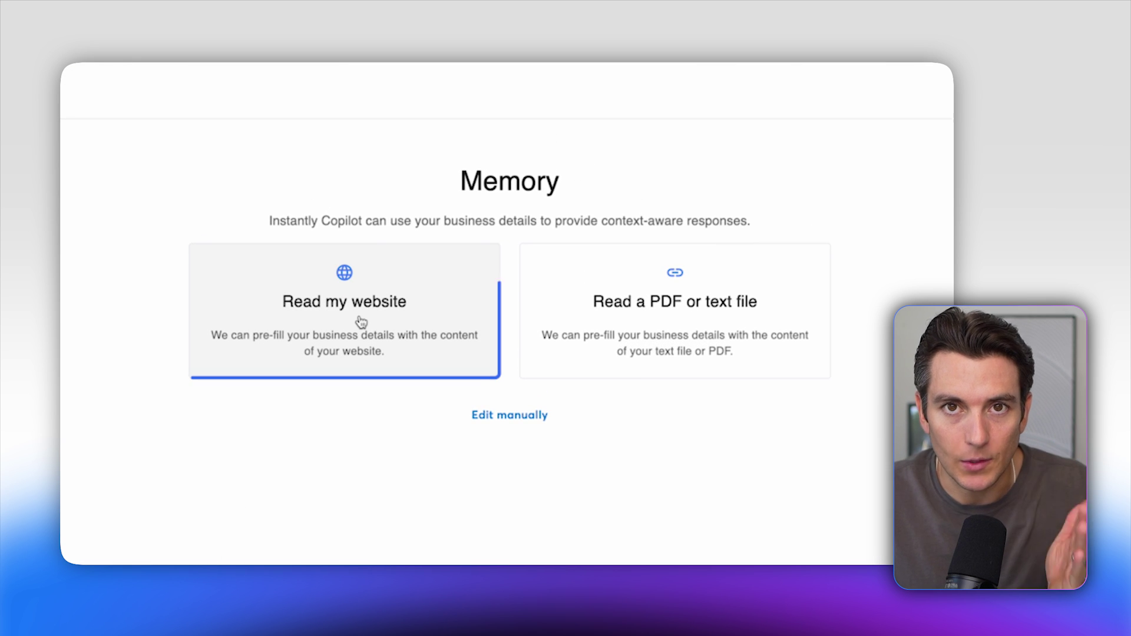
click(661, 344)
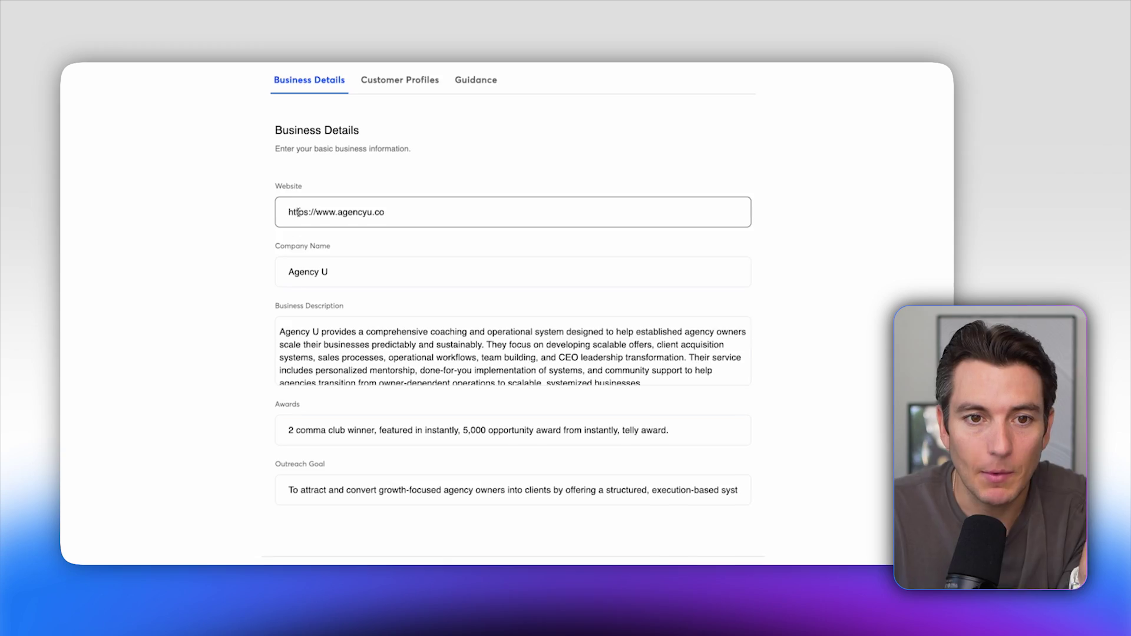
Step: Check the Outreach Goal, then open the first customer profile for editing
scroll(349, 329, down, 1)
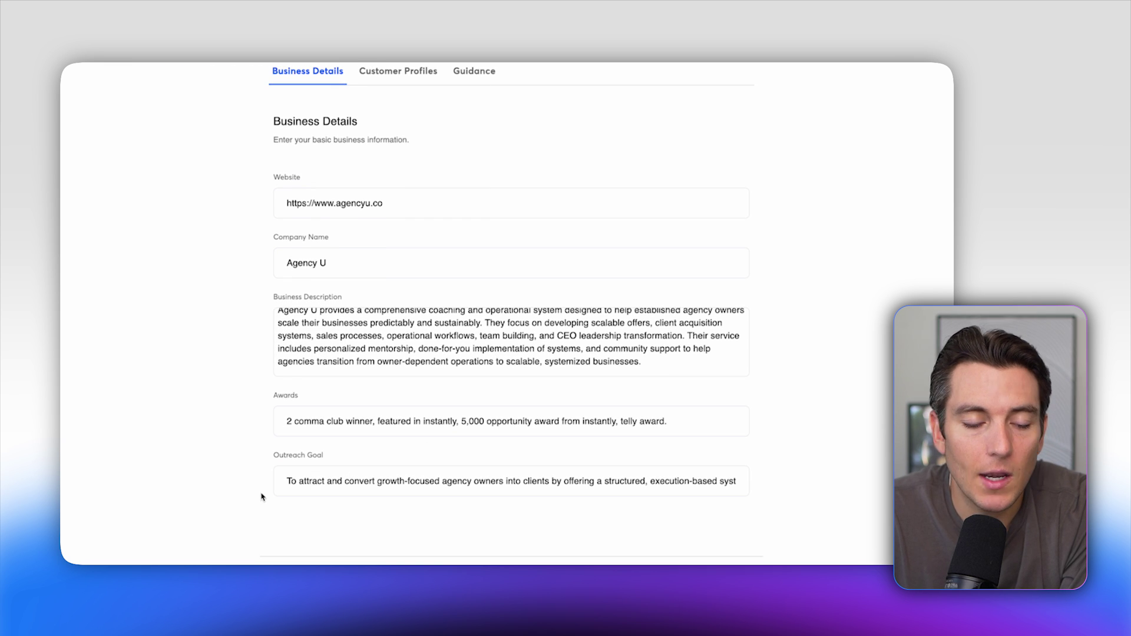
click(511, 486)
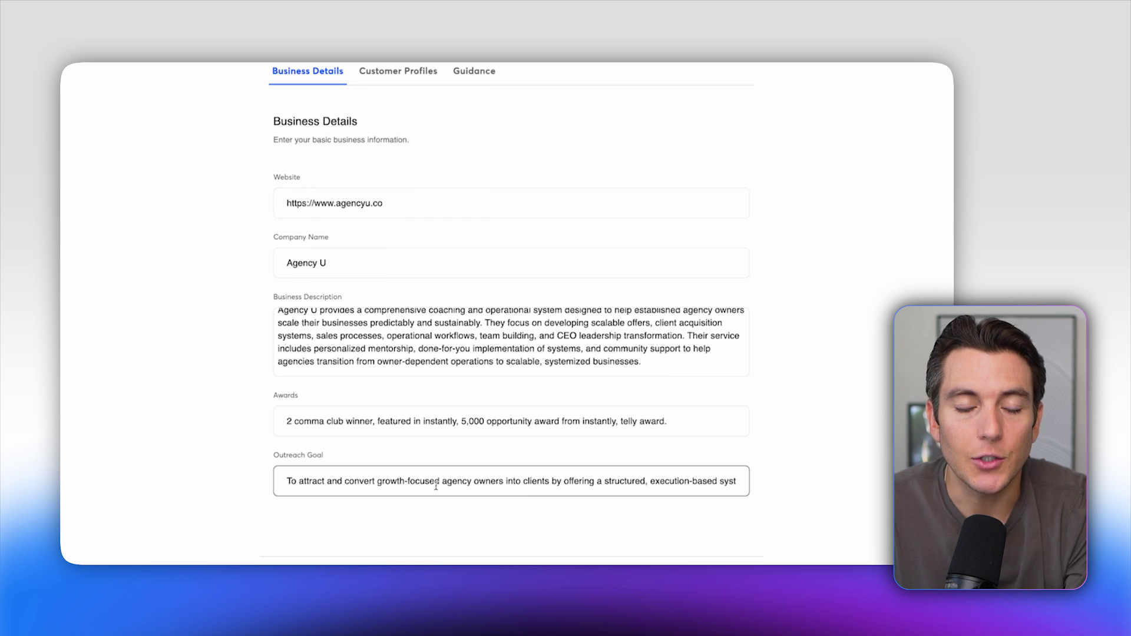
click(398, 71)
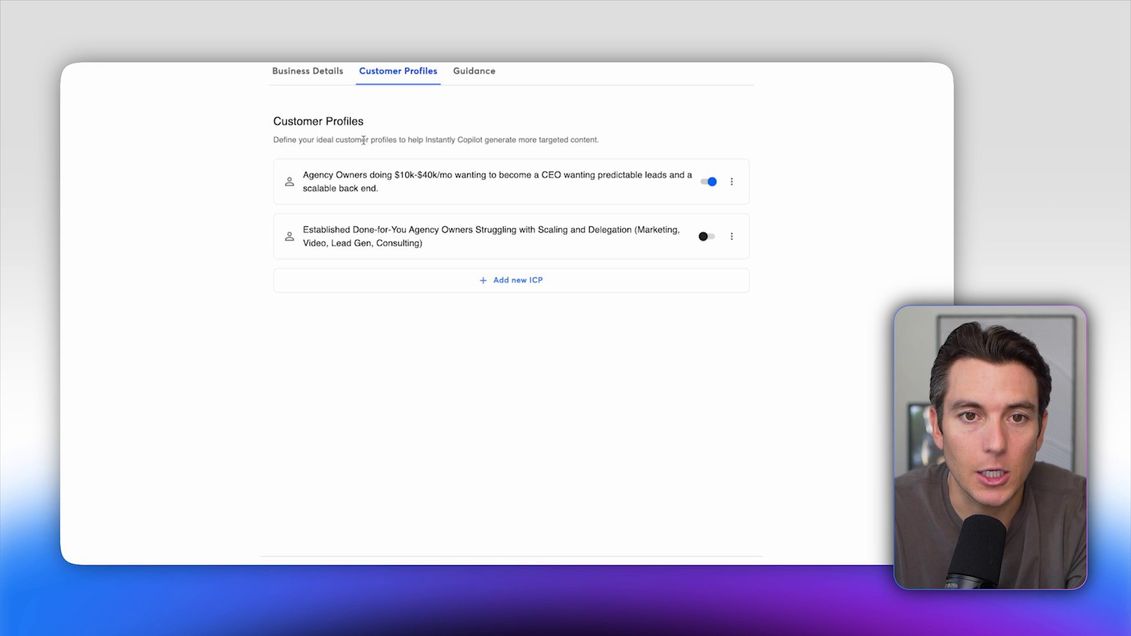
click(732, 182)
click(705, 206)
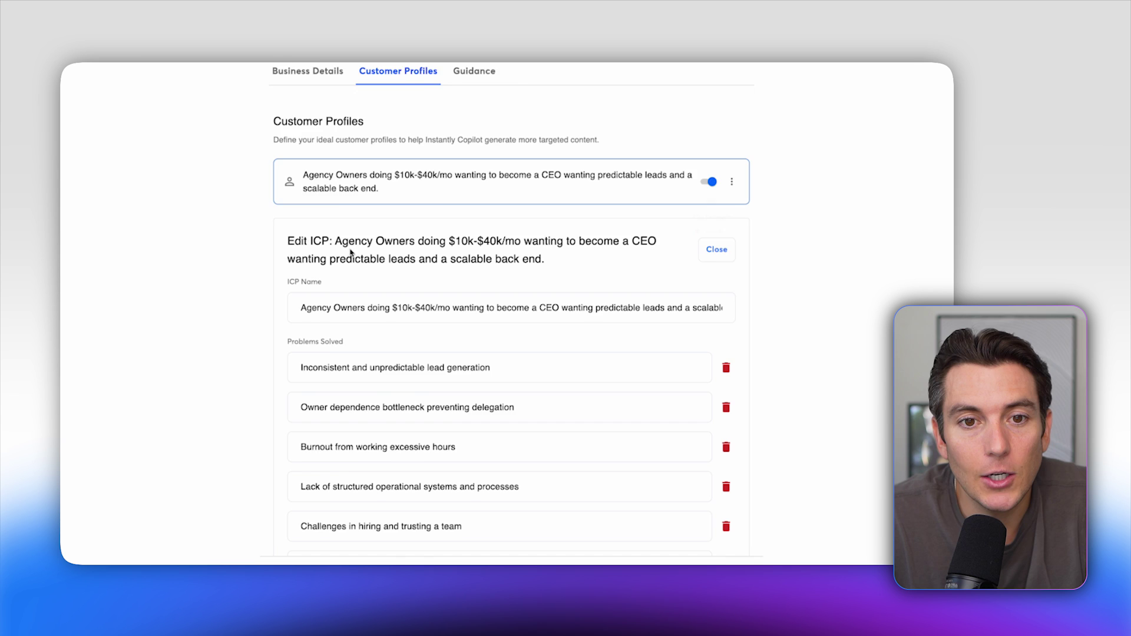
Step: Scroll through the $10k-$40k/mo agency-owner profile's problems, benefits, offer and goals
scroll(305, 261, down, 2)
scroll(182, 245, down, 1)
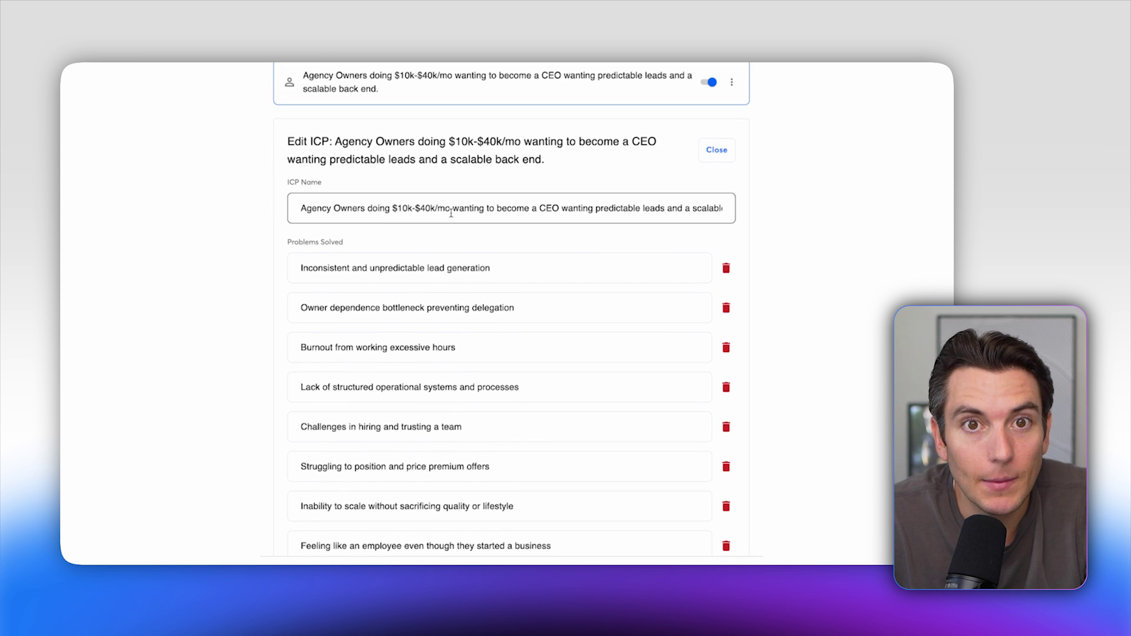
scroll(305, 235, down, 7)
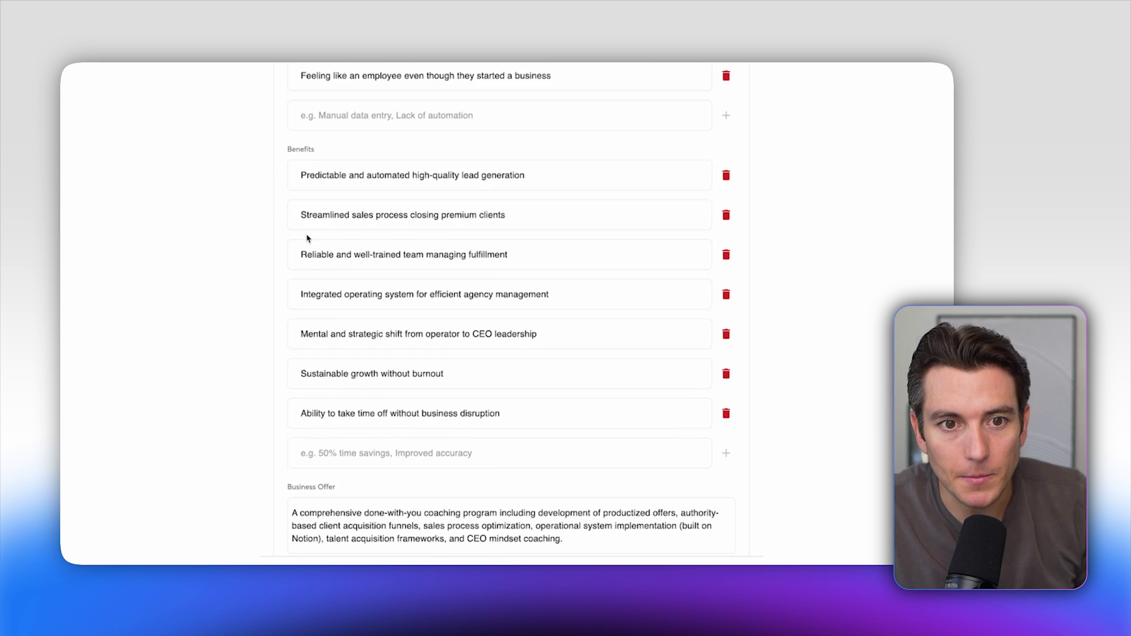
scroll(293, 237, down, 6)
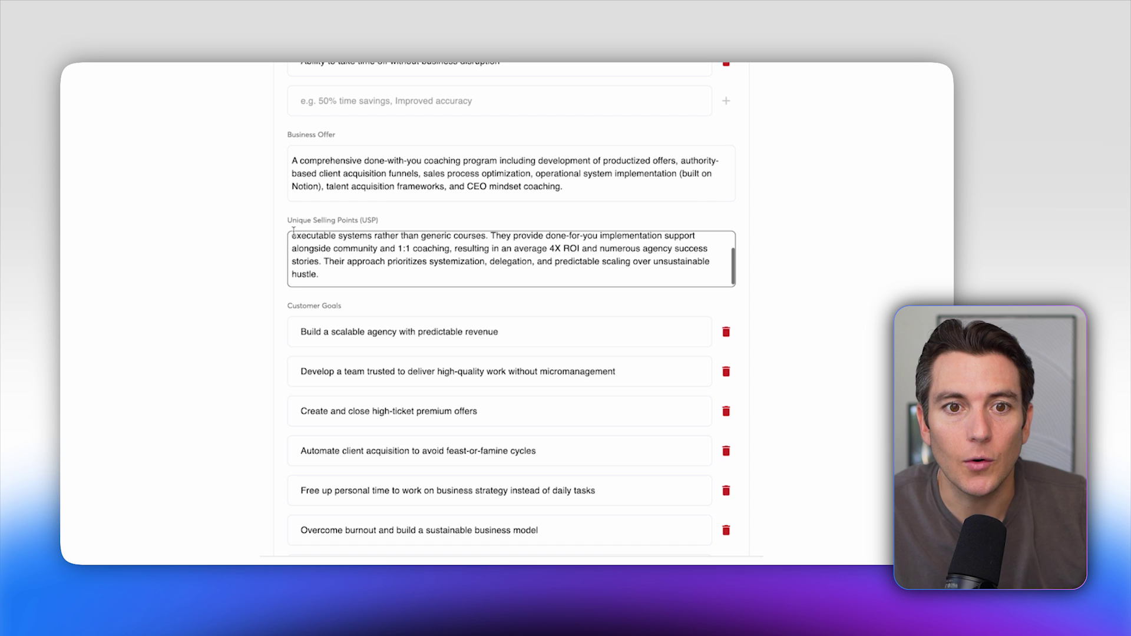
scroll(249, 242, down, 7)
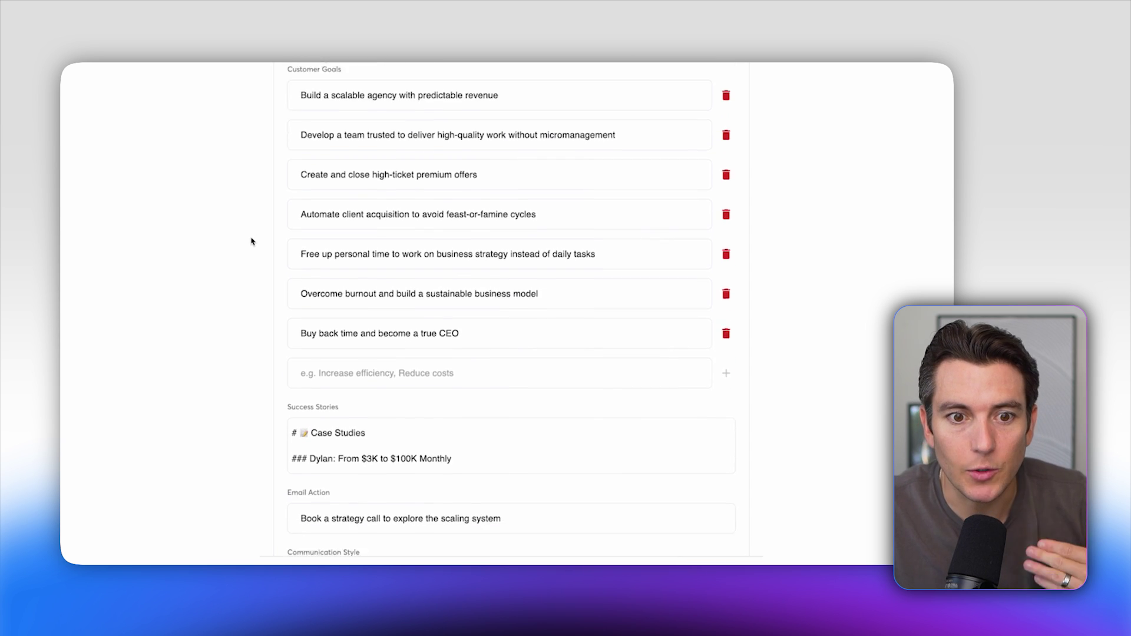
scroll(252, 242, down, 2)
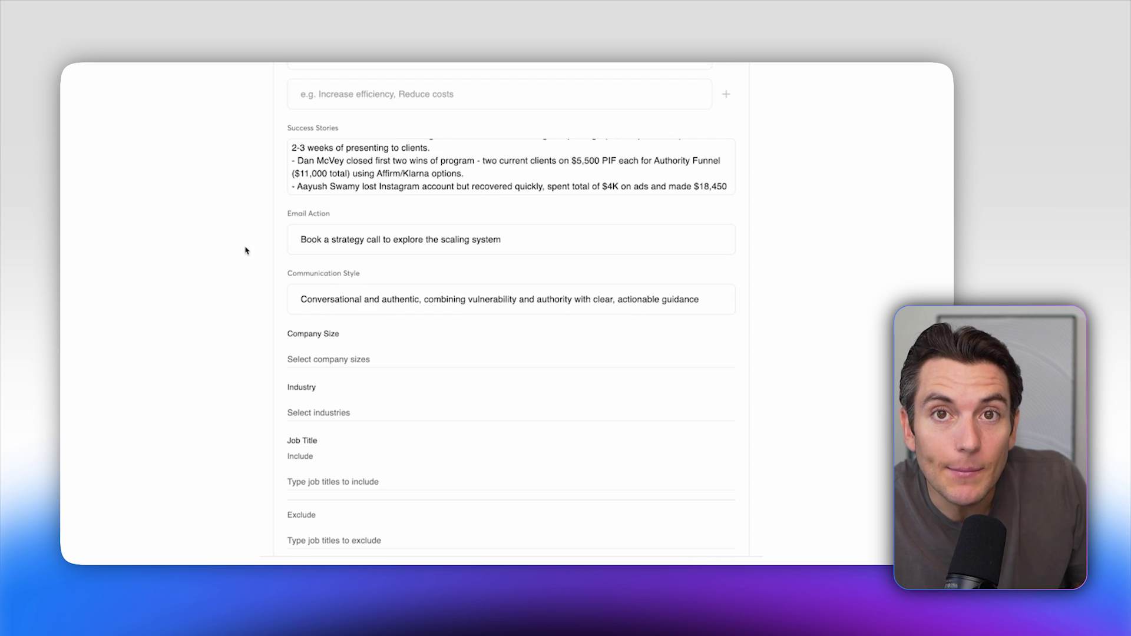
scroll(247, 250, down, 1)
scroll(246, 248, down, 2)
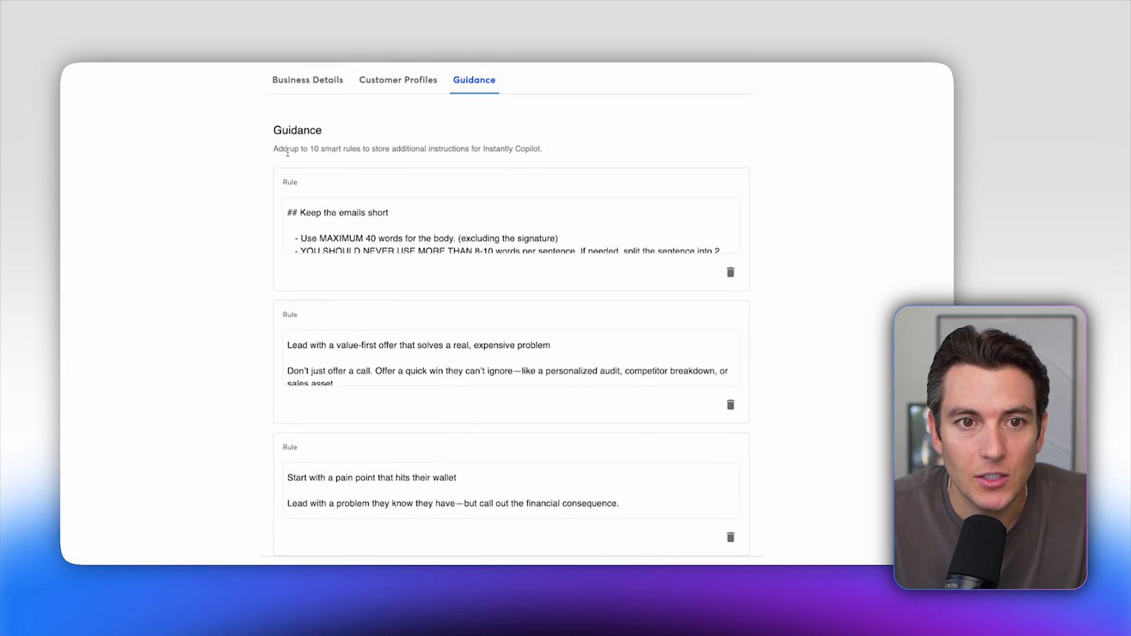
Step: Read each Guidance rule, including the wallet pain points and closing CTA rules
drag(278, 150, 408, 150)
click(424, 151)
scroll(235, 157, down, 1)
scroll(416, 219, down, 4)
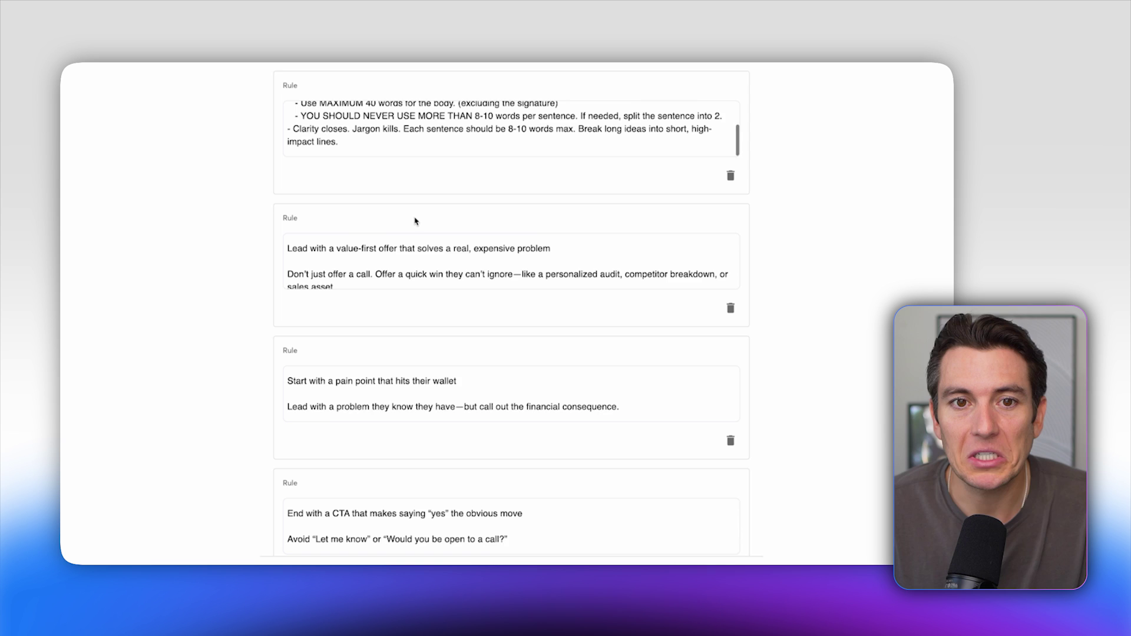
click(355, 203)
scroll(355, 203, down, 1)
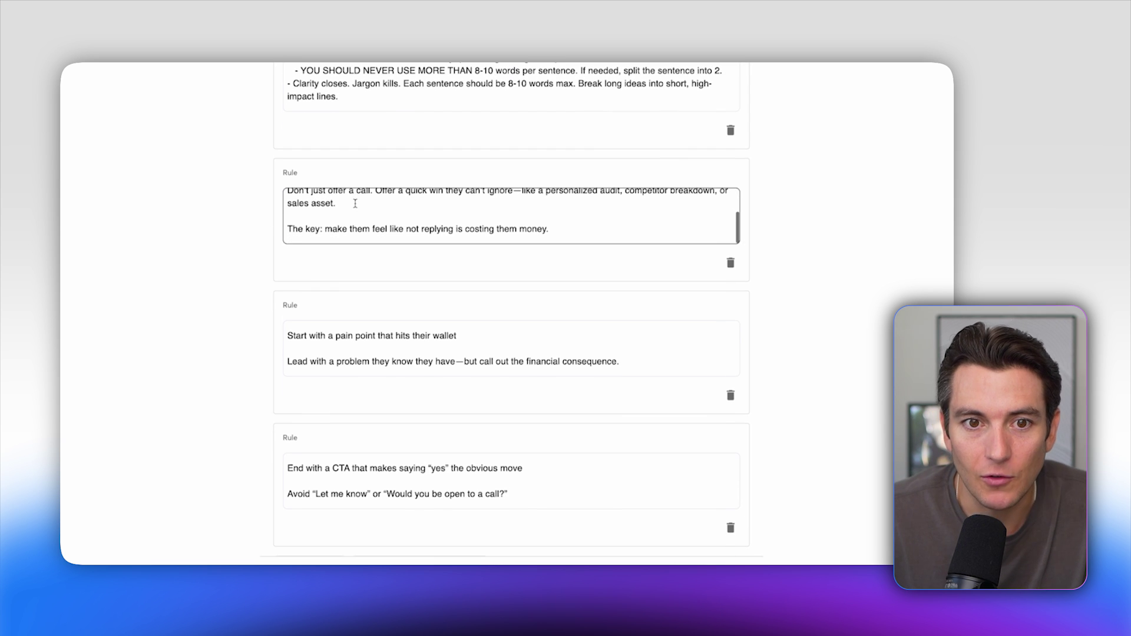
scroll(355, 203, down, 1)
click(440, 319)
scroll(439, 318, down, 2)
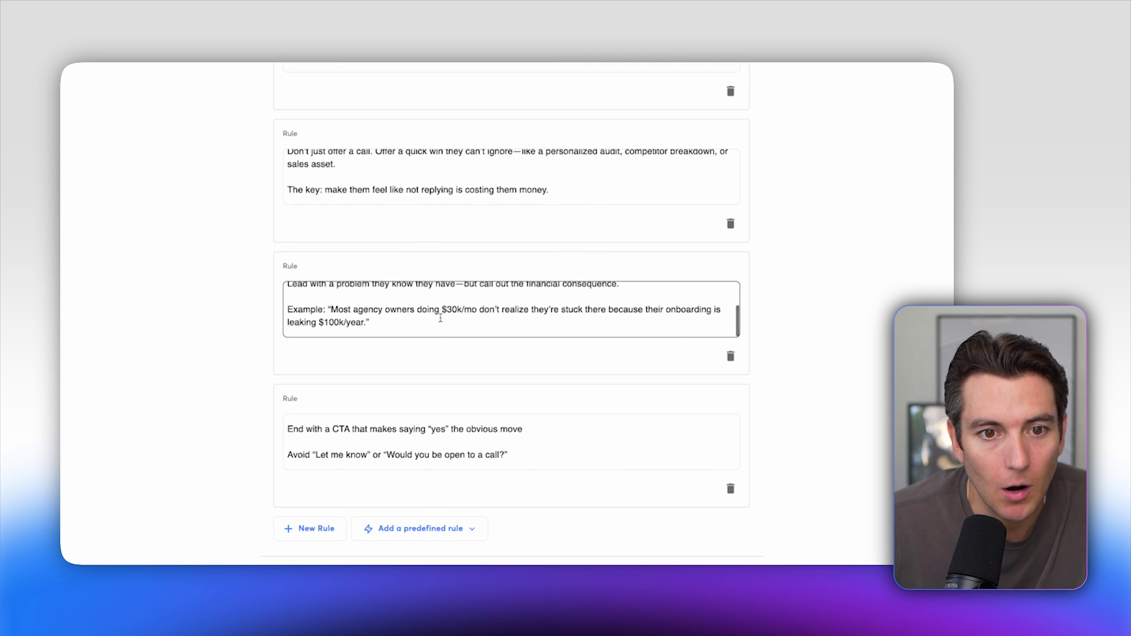
click(347, 422)
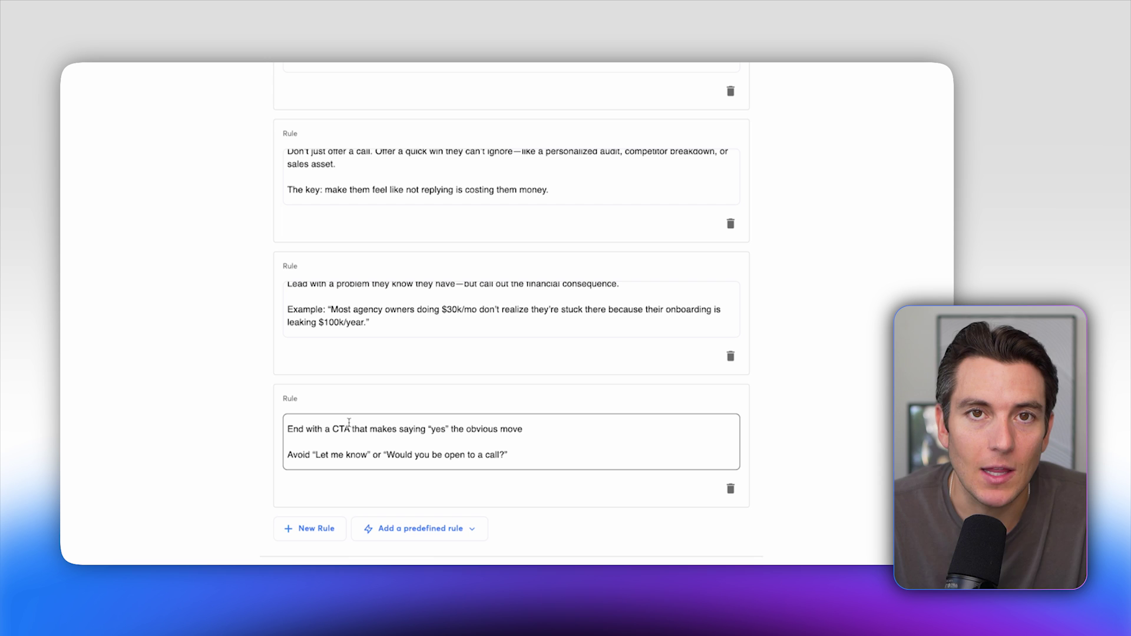
scroll(348, 421, down, 2)
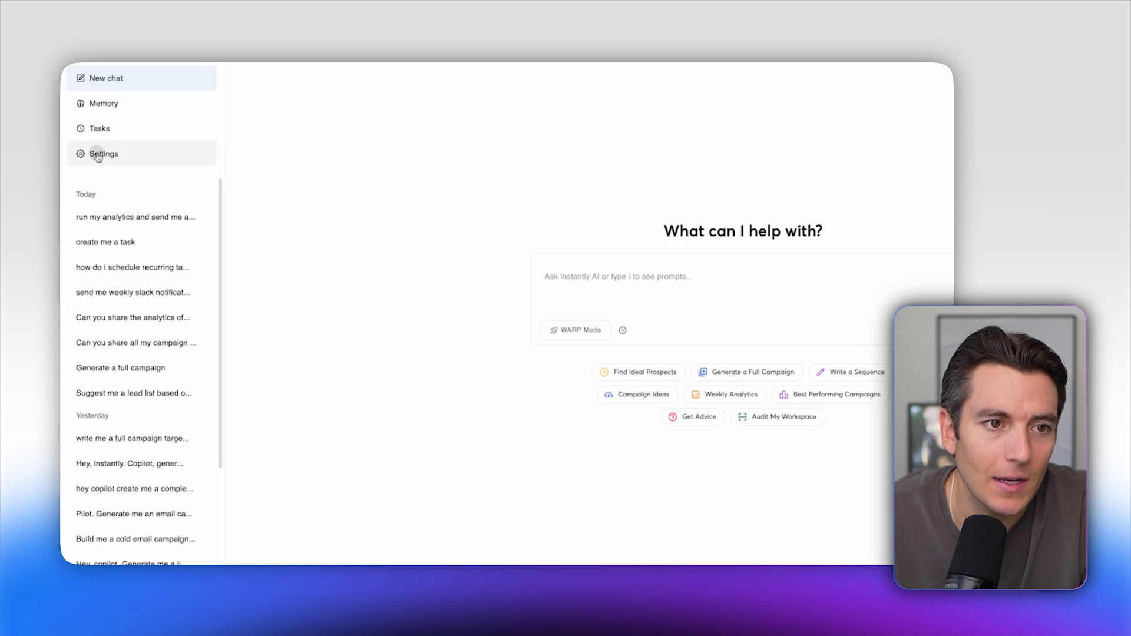
Step: Open Copilot settings and read the WARP mode, Analytics and Allow Execute Copilot Tools descriptions
click(98, 154)
drag(294, 79, 460, 95)
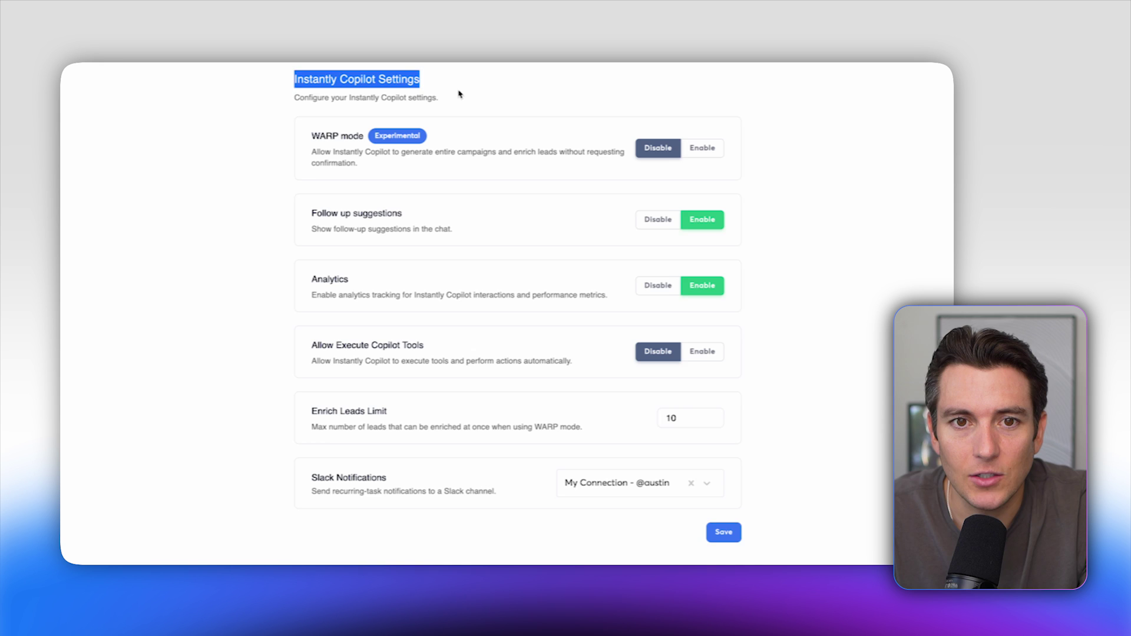
click(303, 112)
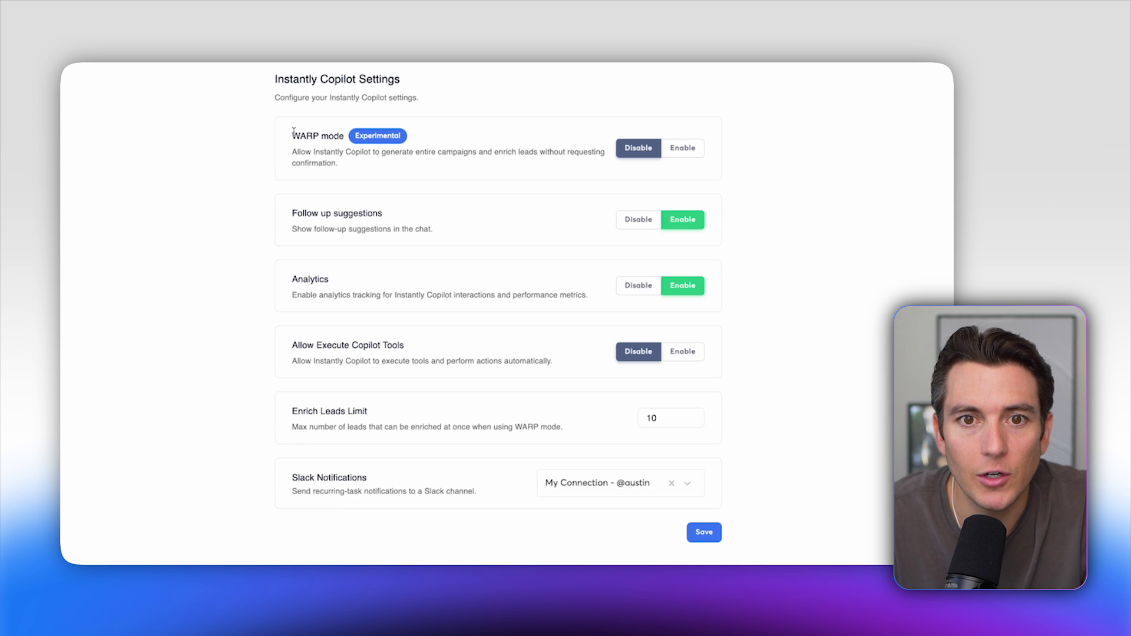
drag(339, 151, 428, 152)
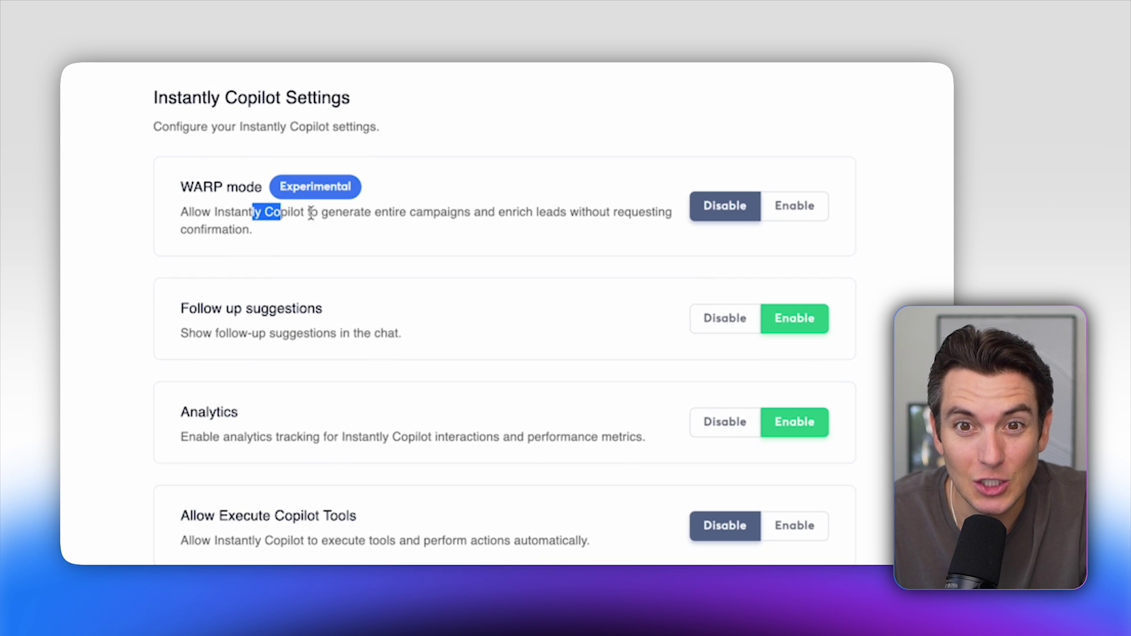
drag(395, 214, 617, 236)
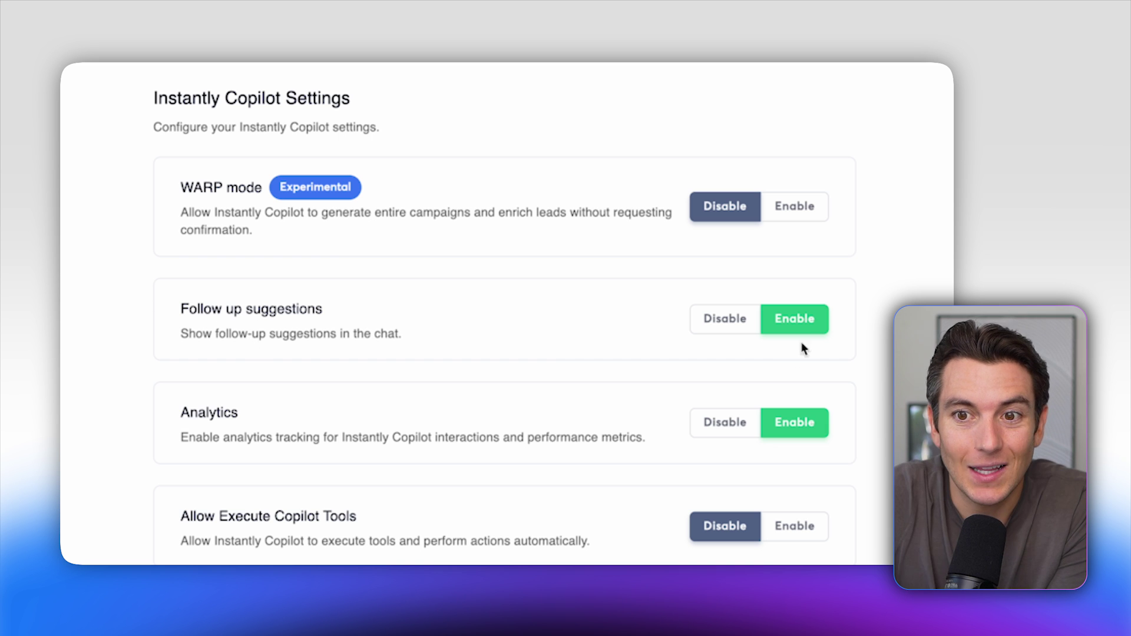
drag(220, 437, 455, 427)
scroll(455, 428, down, 2)
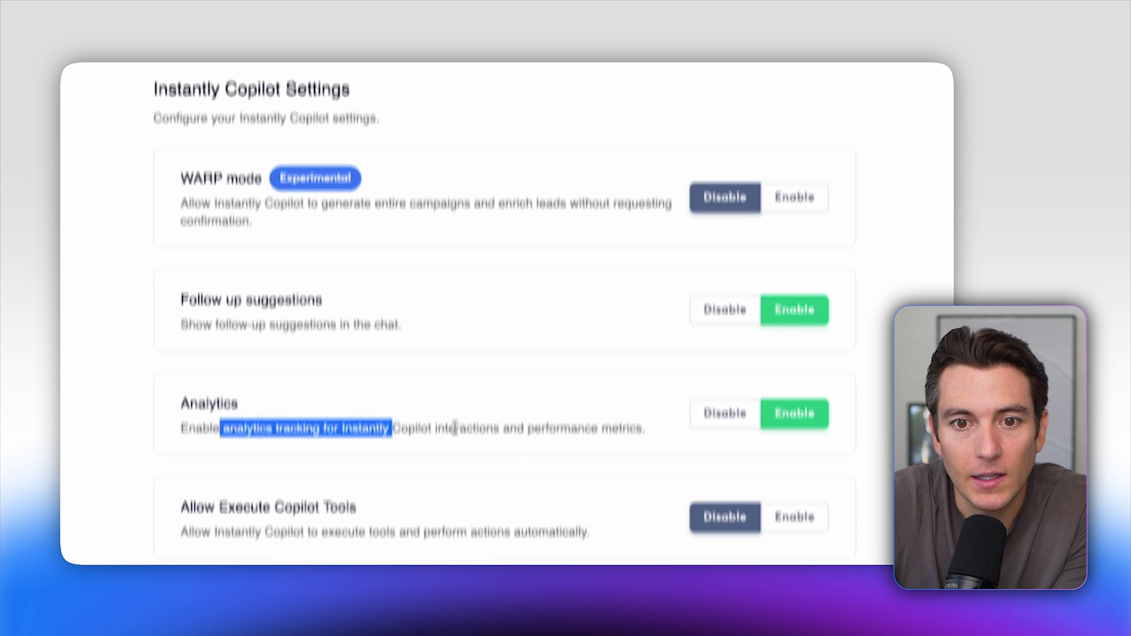
scroll(513, 356, down, 2)
click(513, 356)
drag(198, 357, 360, 303)
scroll(360, 302, down, 2)
click(346, 289)
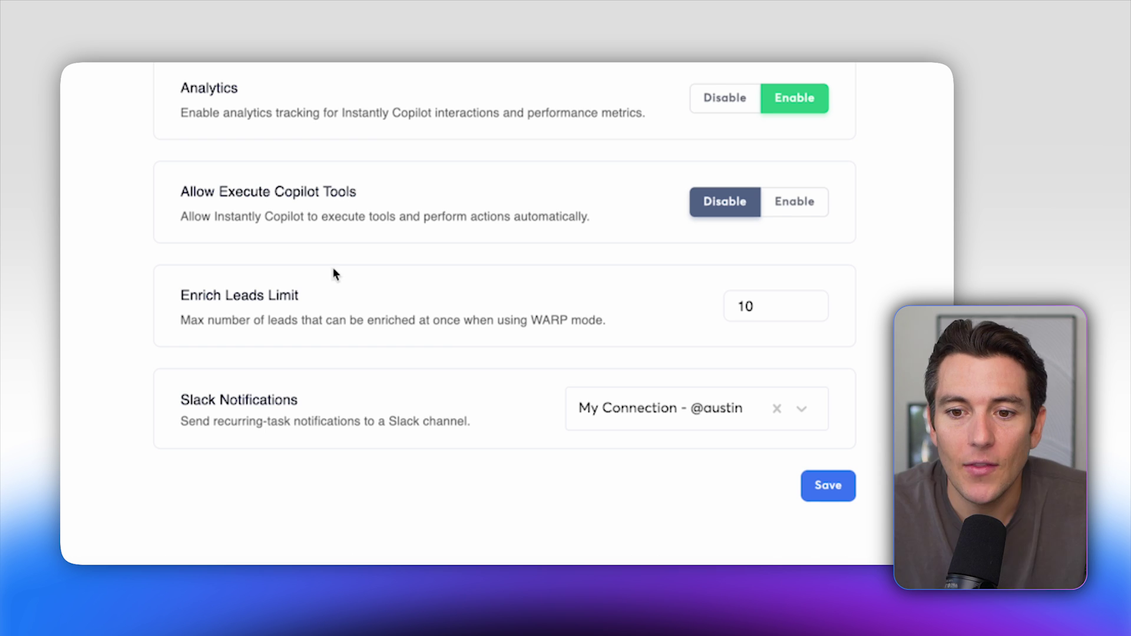
Step: Review the Slack Notifications setting, then go to the Tasks page
drag(180, 400, 469, 421)
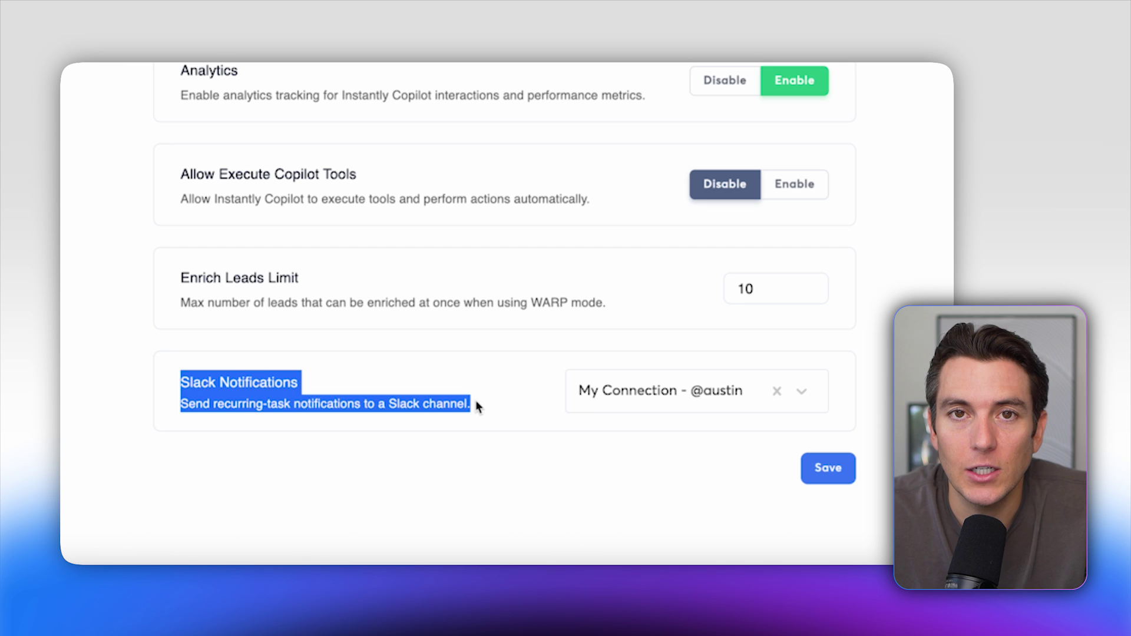
click(144, 333)
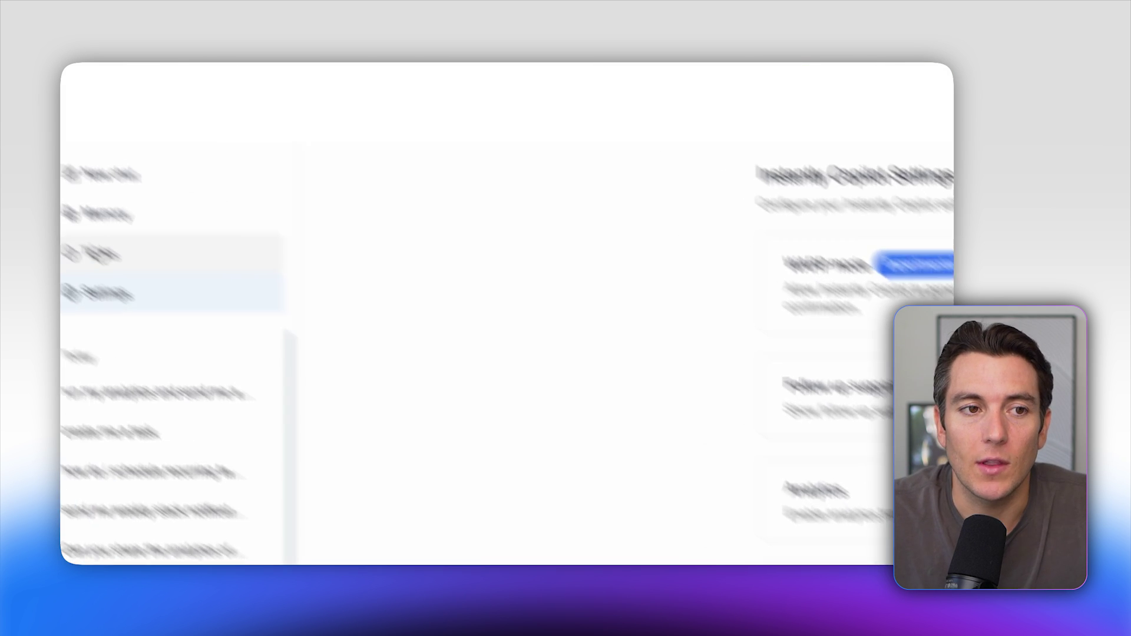
click(91, 253)
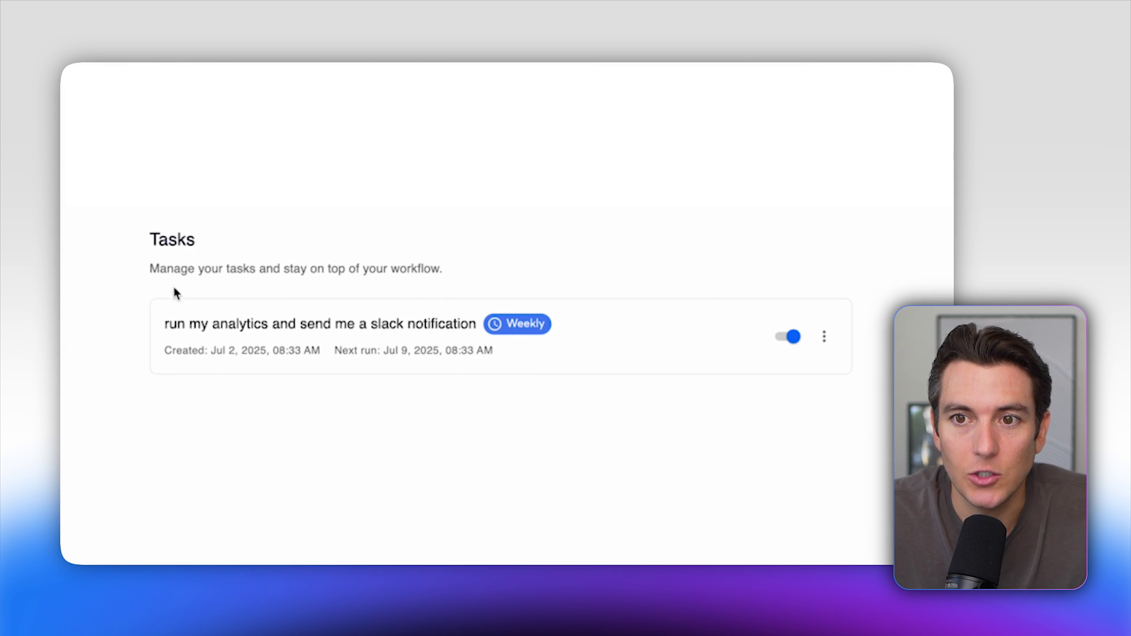
Step: Highlight the weekly analytics task details, then clear the selection
drag(173, 322, 493, 379)
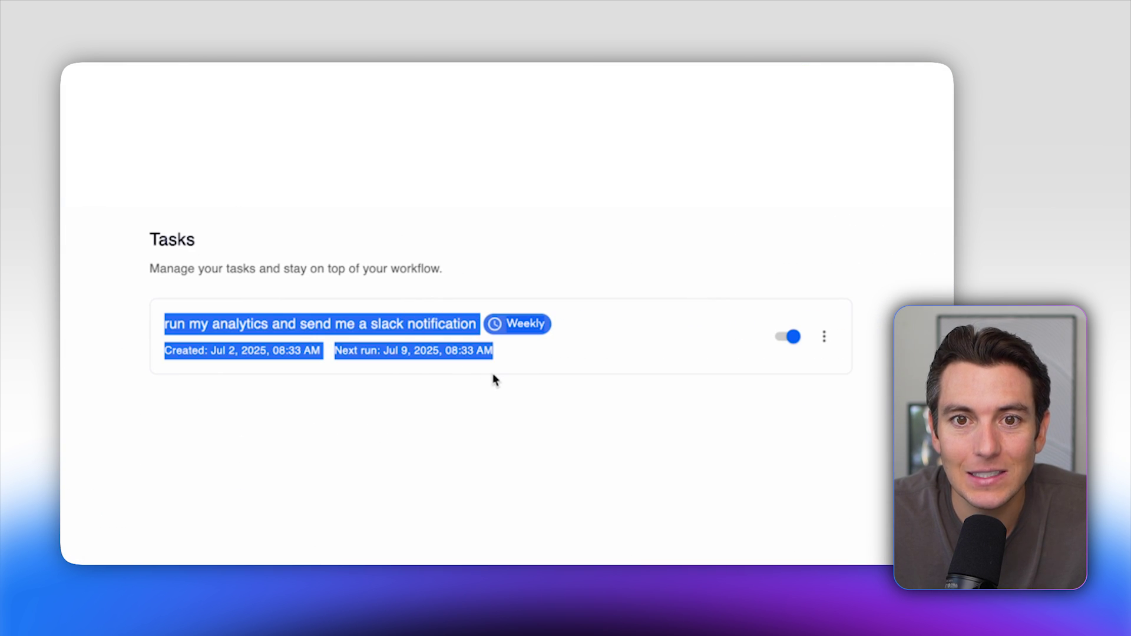
click(131, 418)
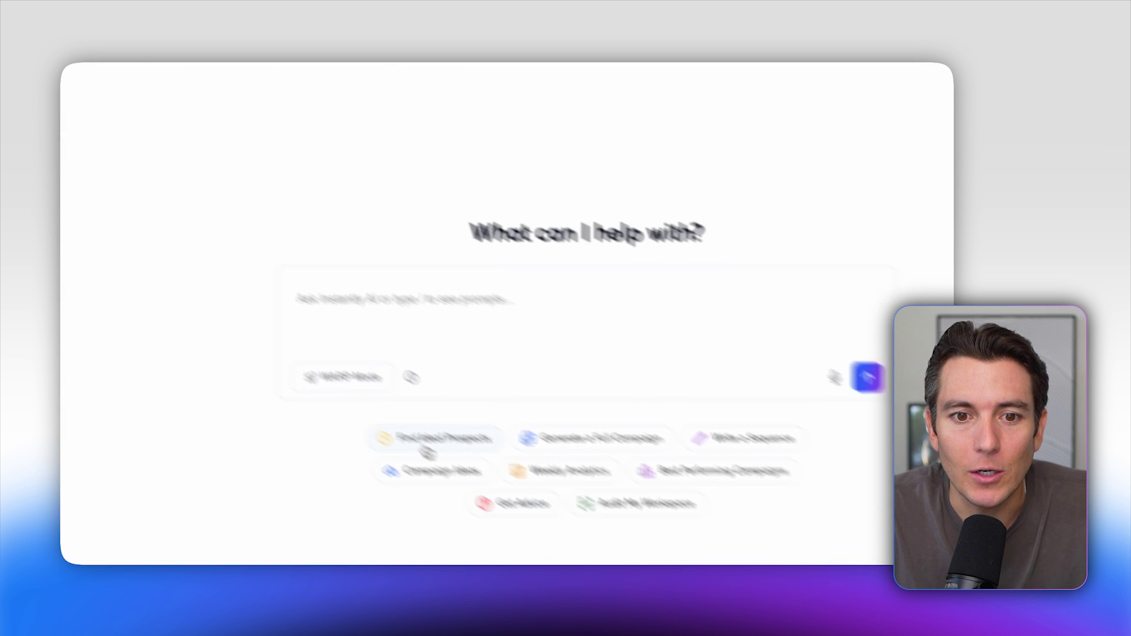
Step: Send the Find Ideal Prospects lead-list request and open the 173919 found leads for enrichment
click(350, 405)
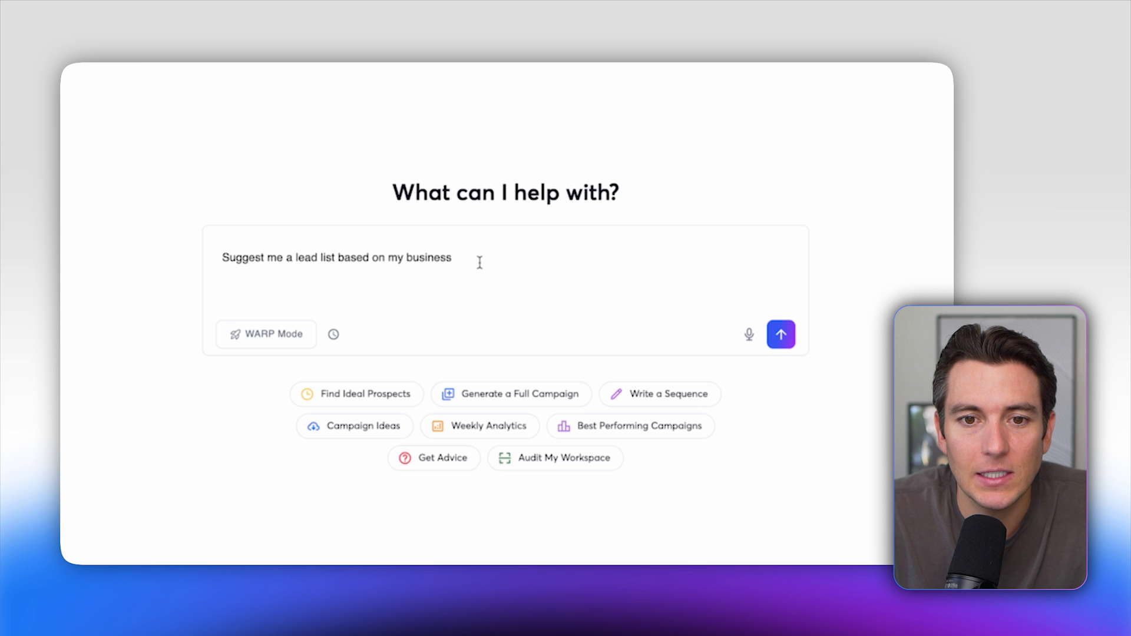
click(781, 337)
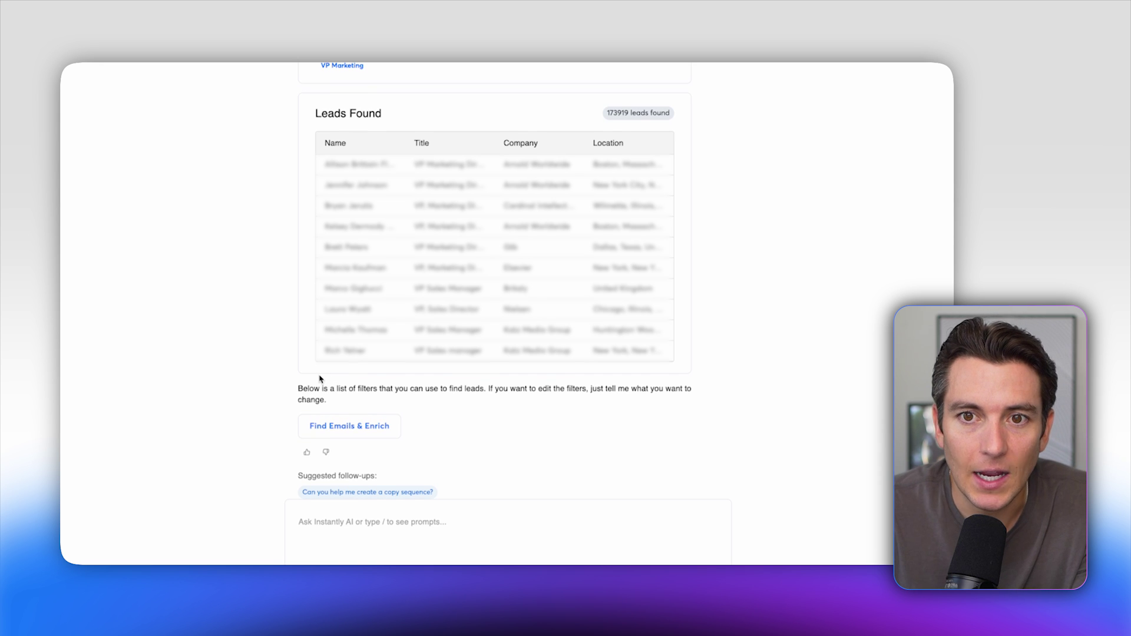
scroll(378, 253, up, 4)
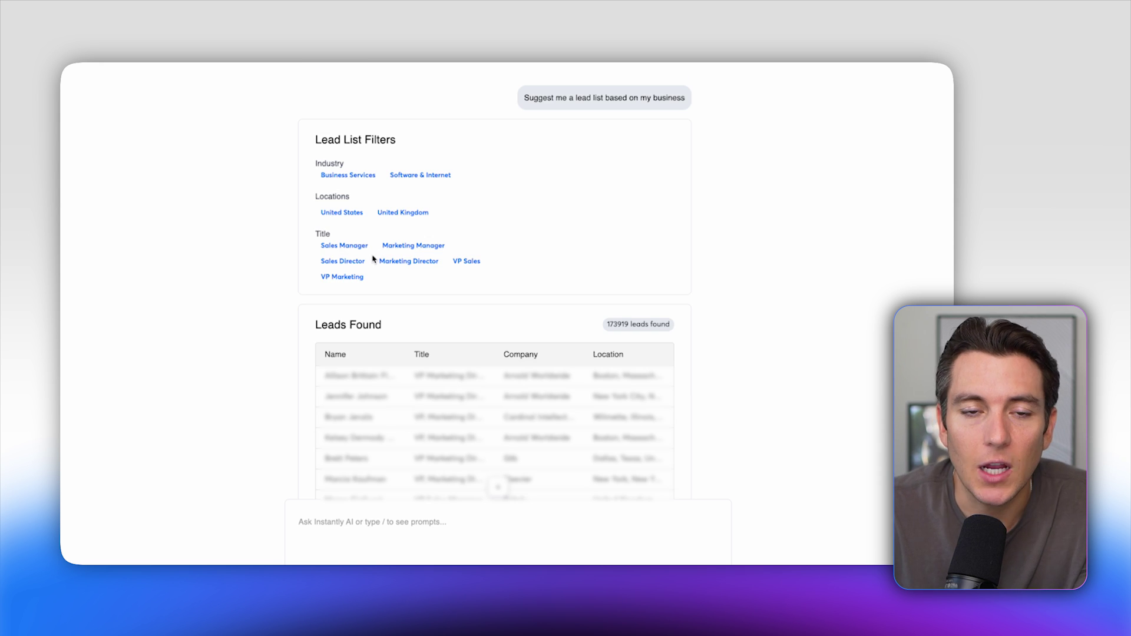
scroll(372, 259, down, 3)
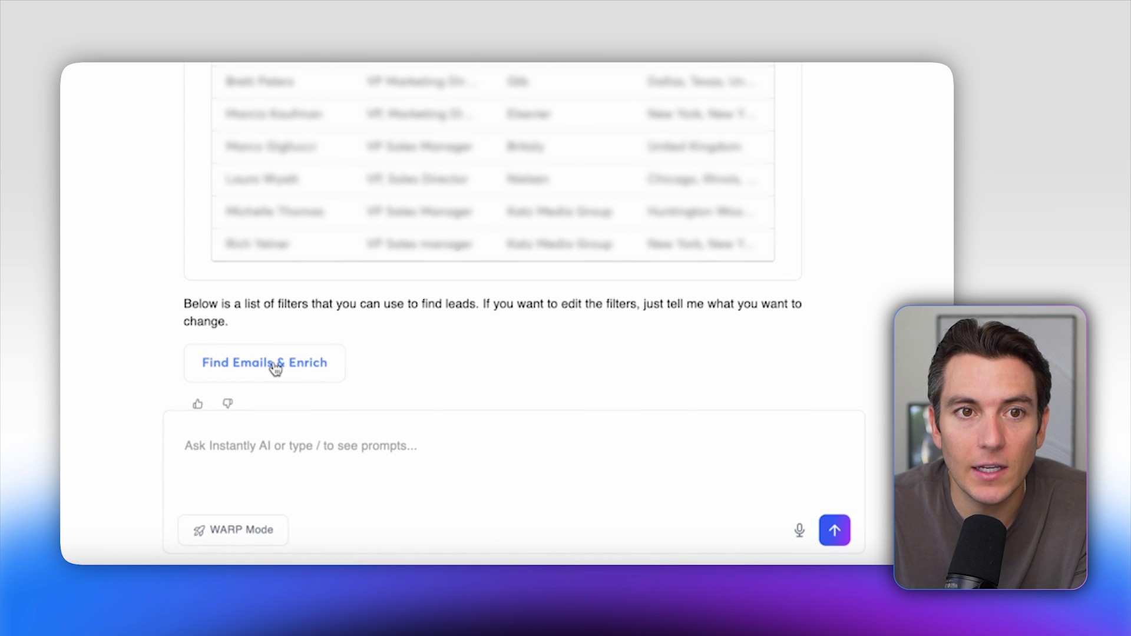
click(275, 368)
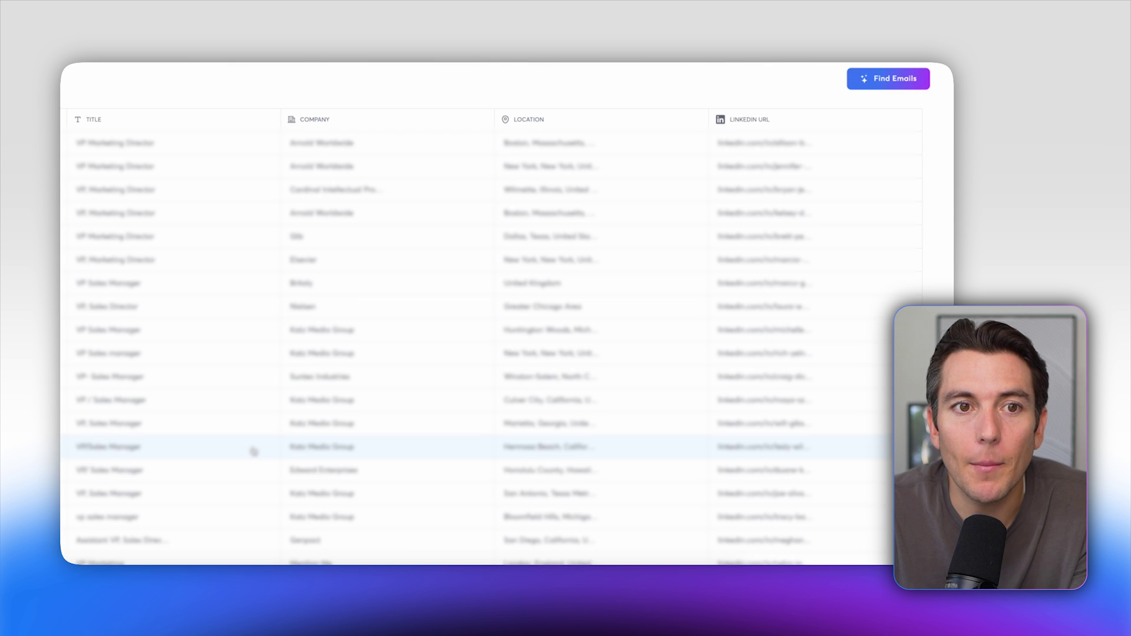
scroll(244, 386, down, 10)
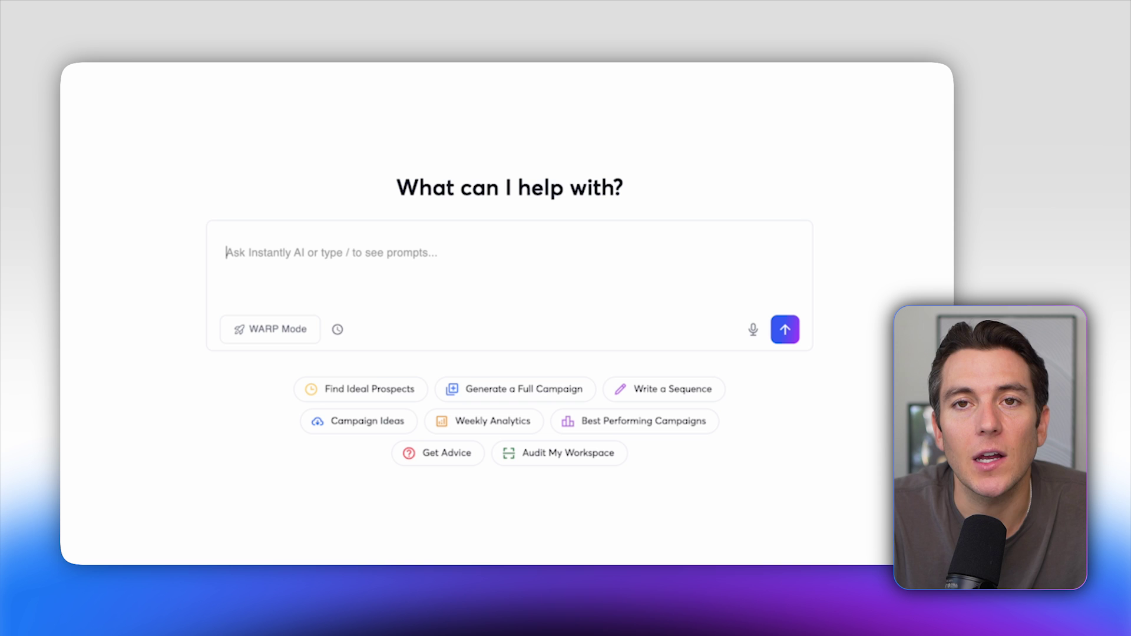
Step: Ask Copilot to find home service company leads targeting founders, CEOs and owners
text(Find me a list of lists that are home ser)
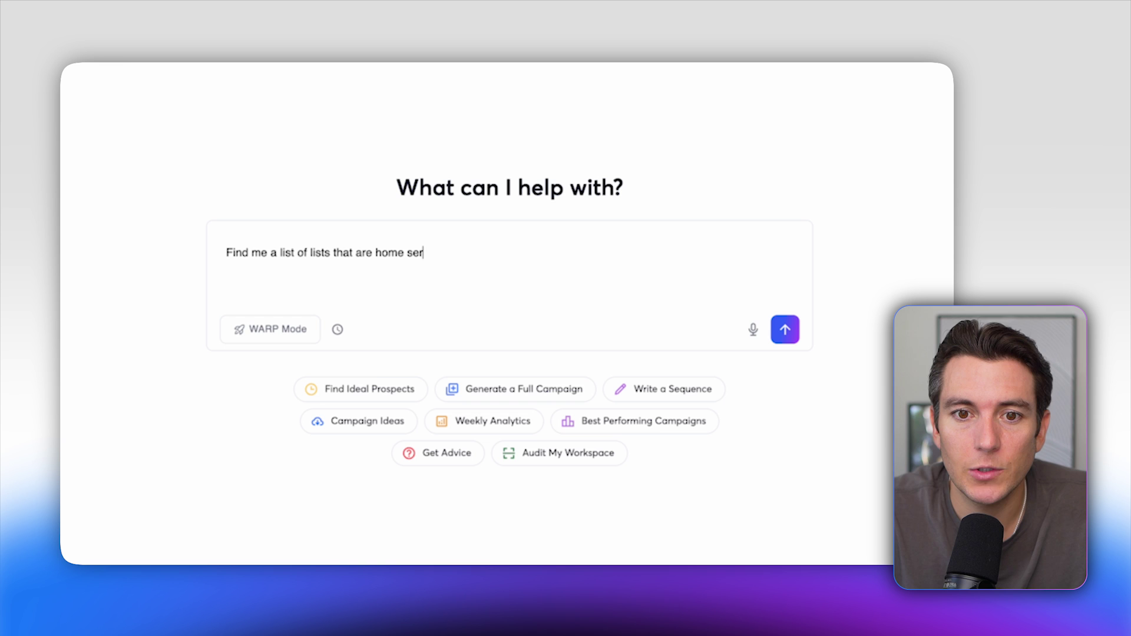
key(BackSpace)
key(BackSpace)
key(BackSpace)
text(panies i want to reach out to the founders, ceos, or owners of them)
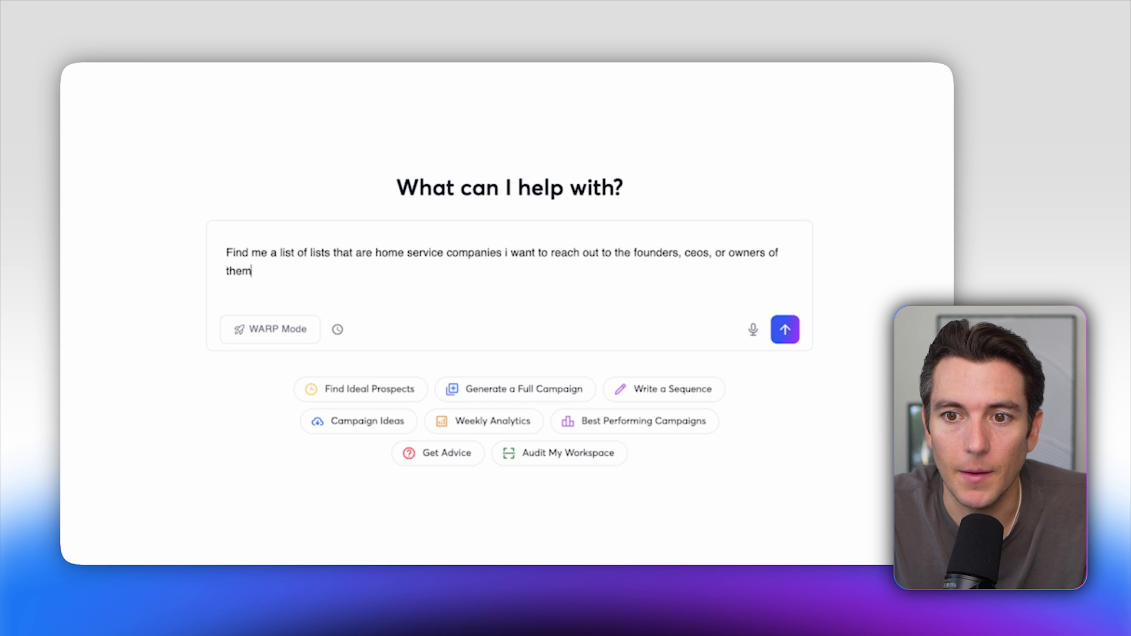
key(Return)
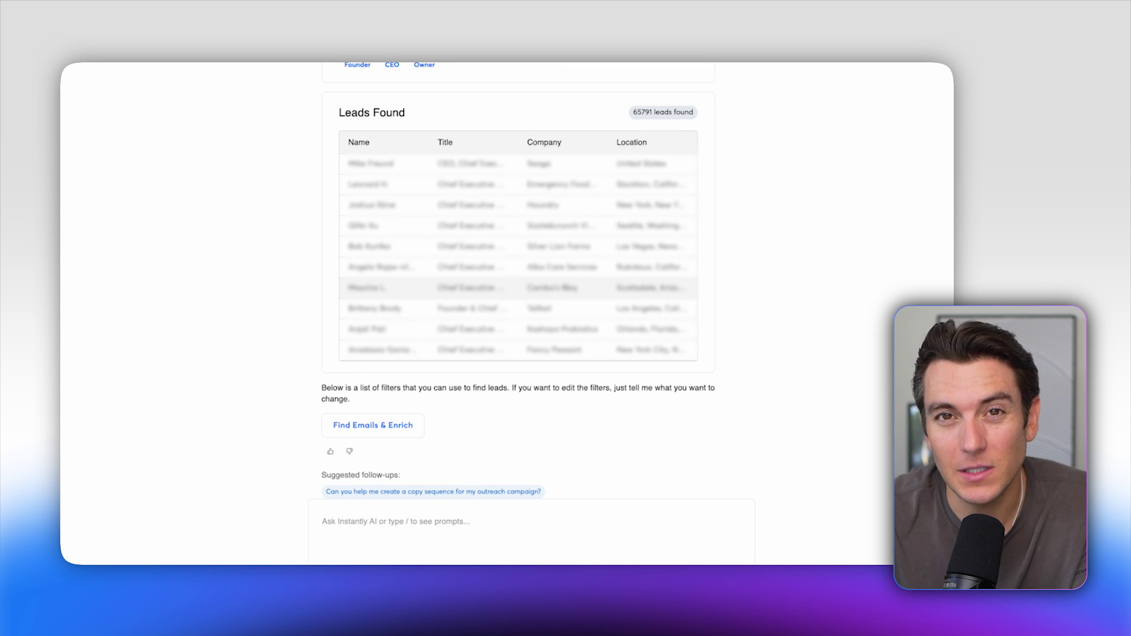
Step: Open the 65791 leads for enrichment and request an outreach copy sequence
click(359, 426)
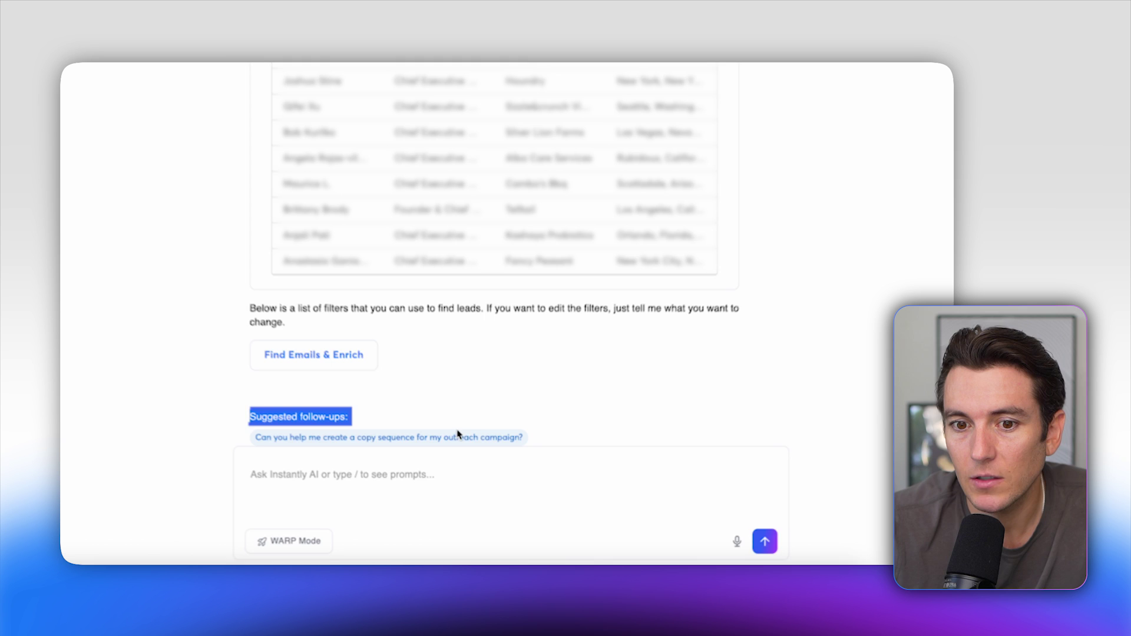
click(299, 407)
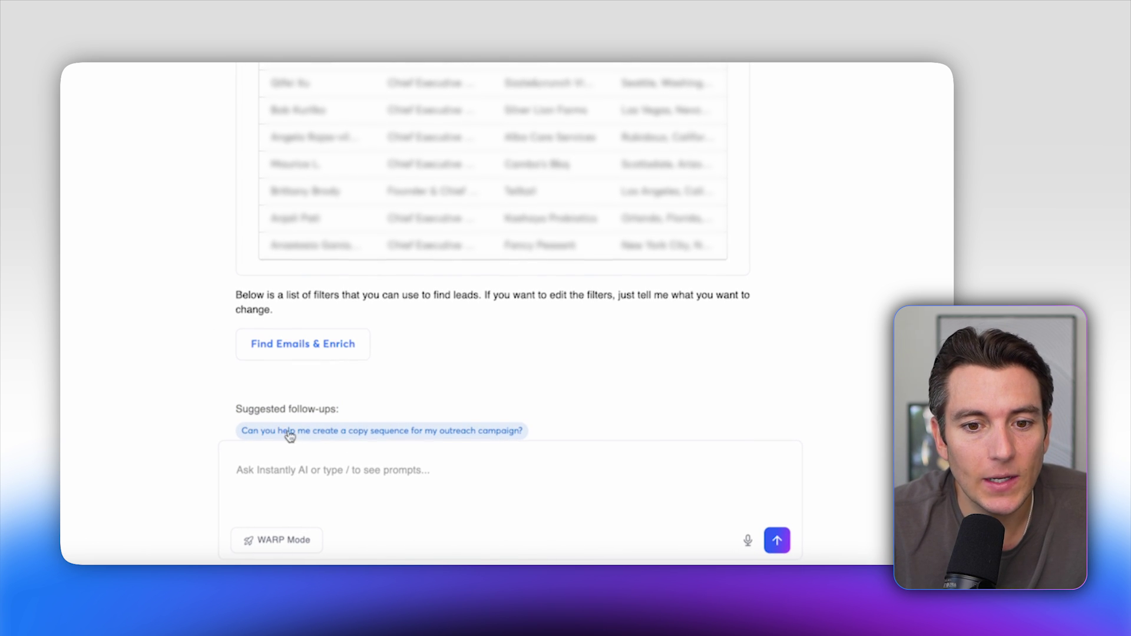
click(426, 435)
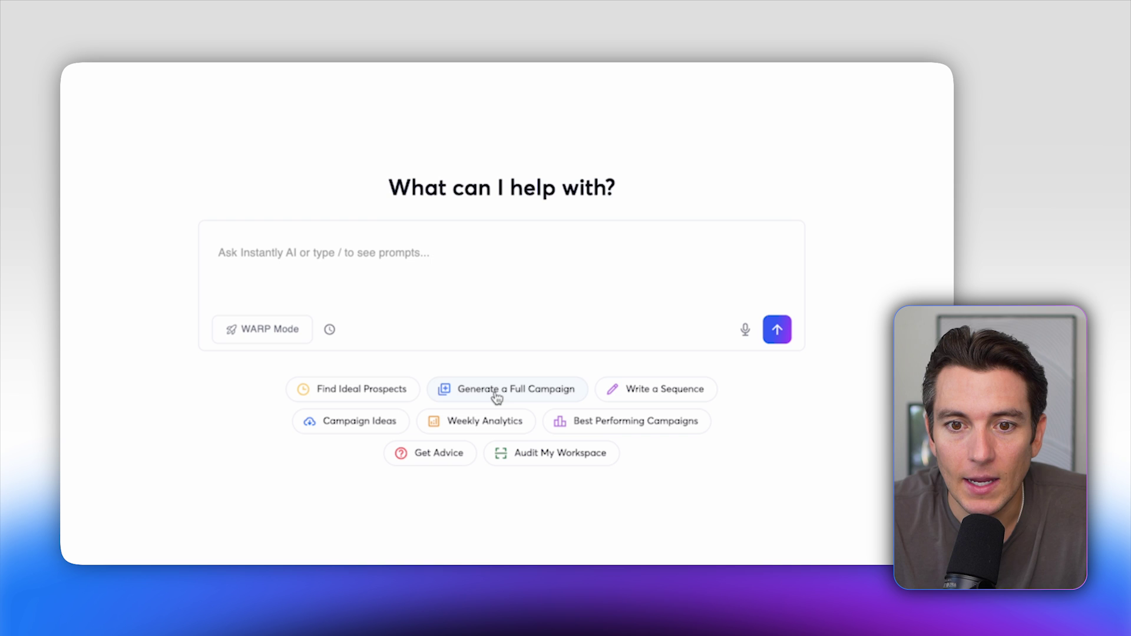
Step: With WARP Mode on, submit a full-campaign brief inviting US agency owners to the July 14th workshop
click(253, 329)
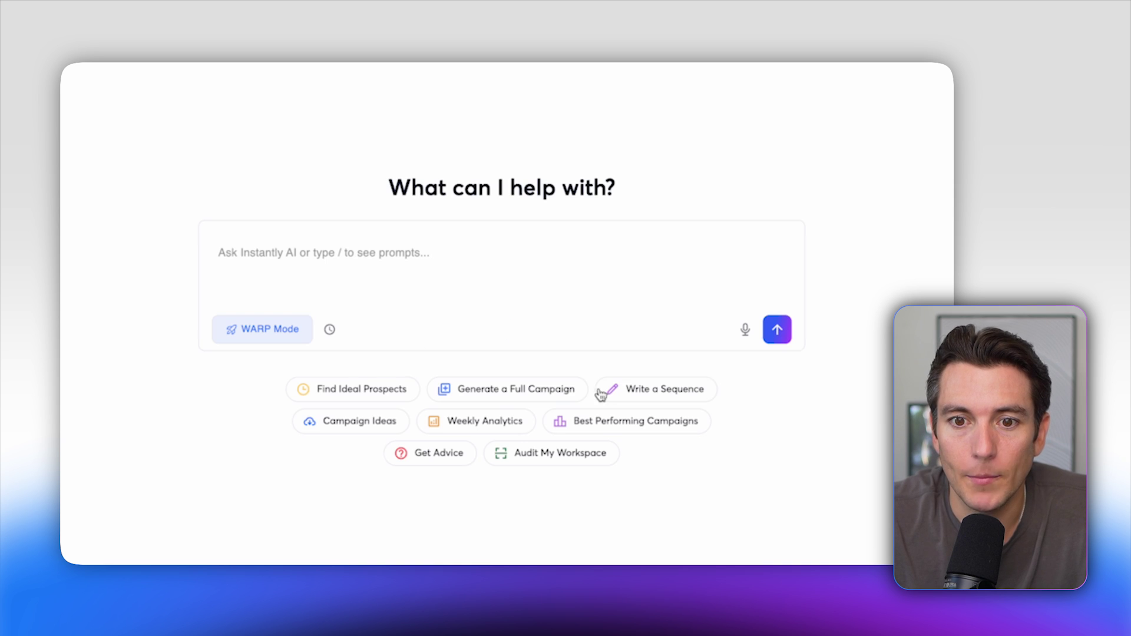
click(511, 389)
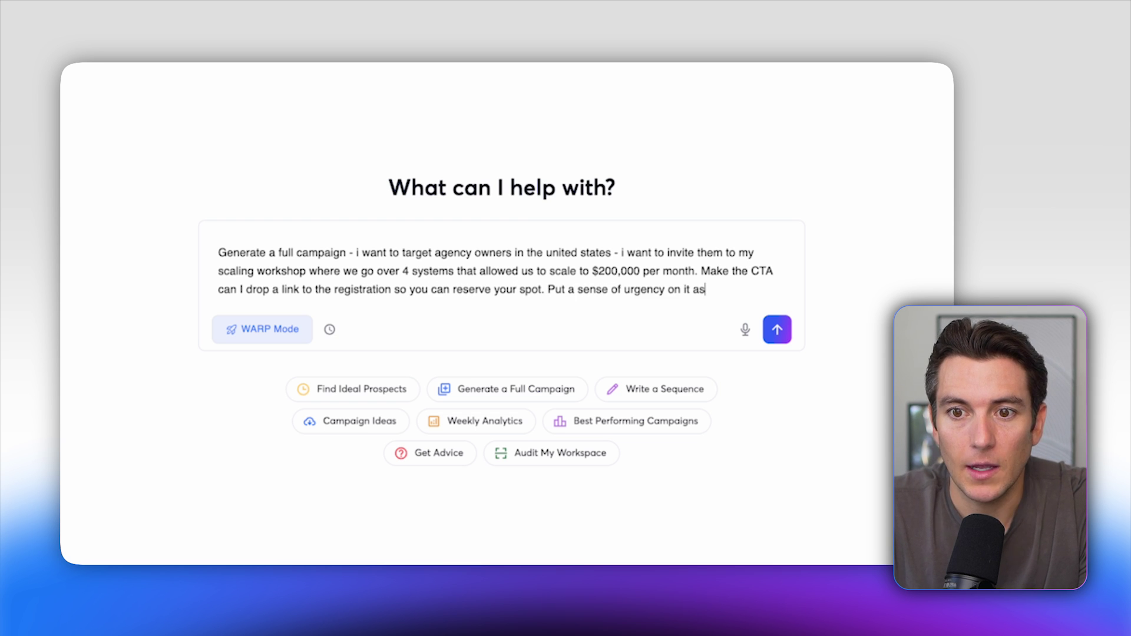
text(o many seats and the works)
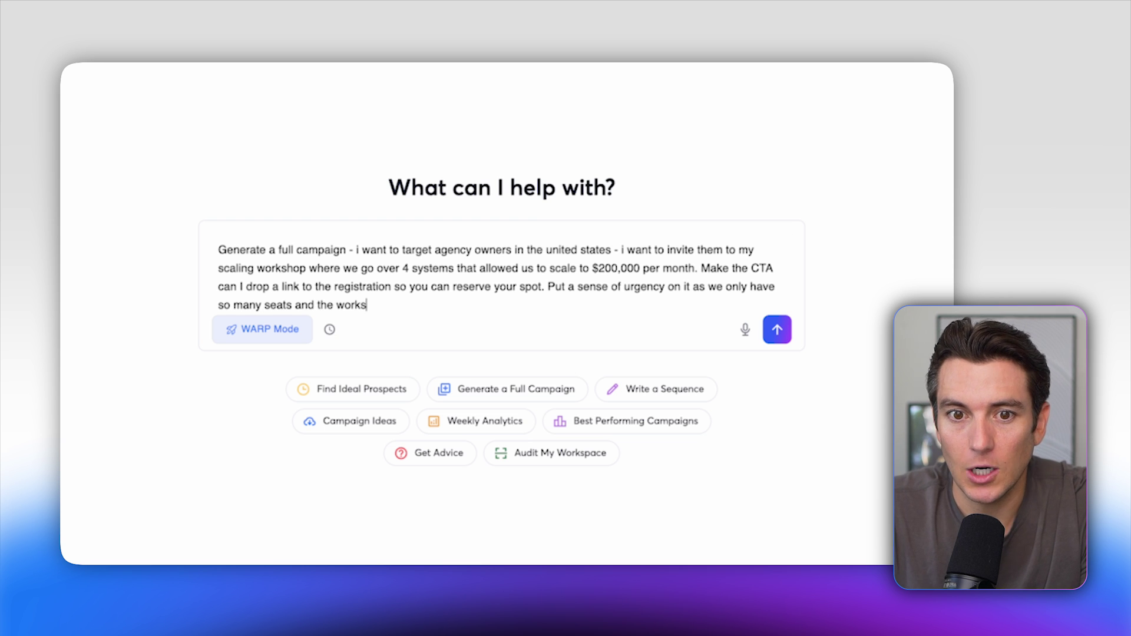
text(uly )
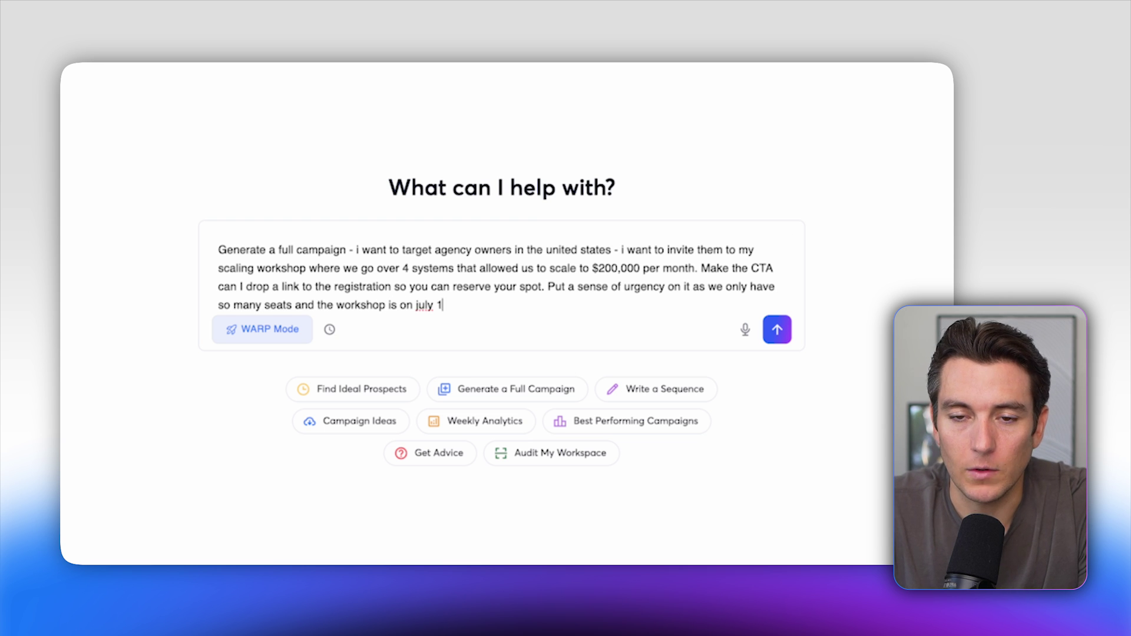
text(14th)
key(Return)
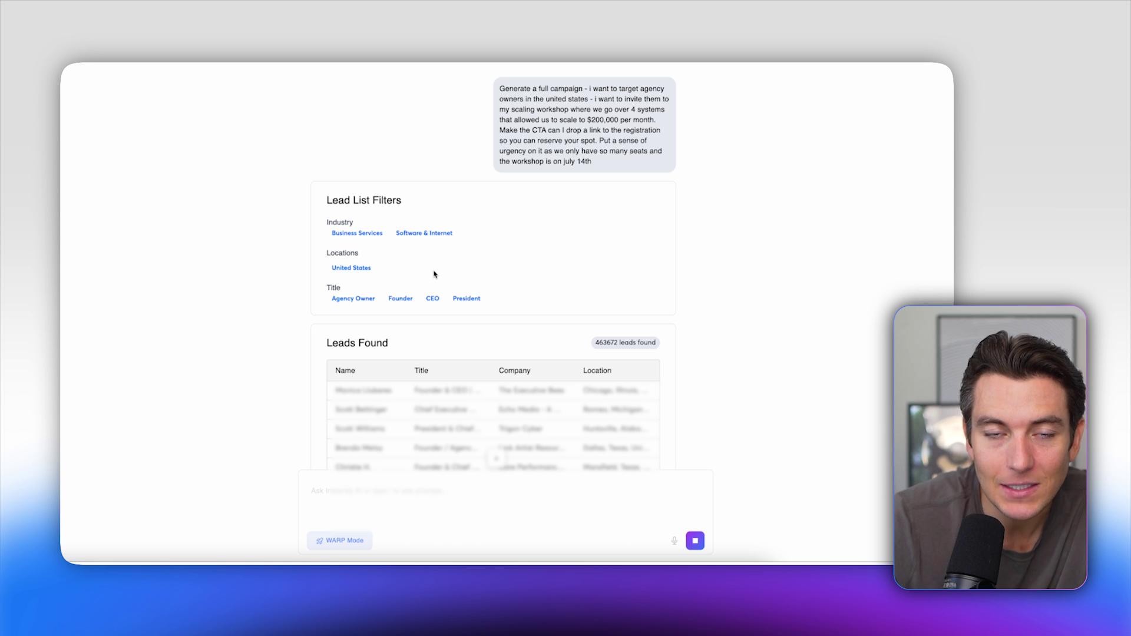
Step: Expand the Initial Email in the generated sequence to review its variants
scroll(321, 294, down, 3)
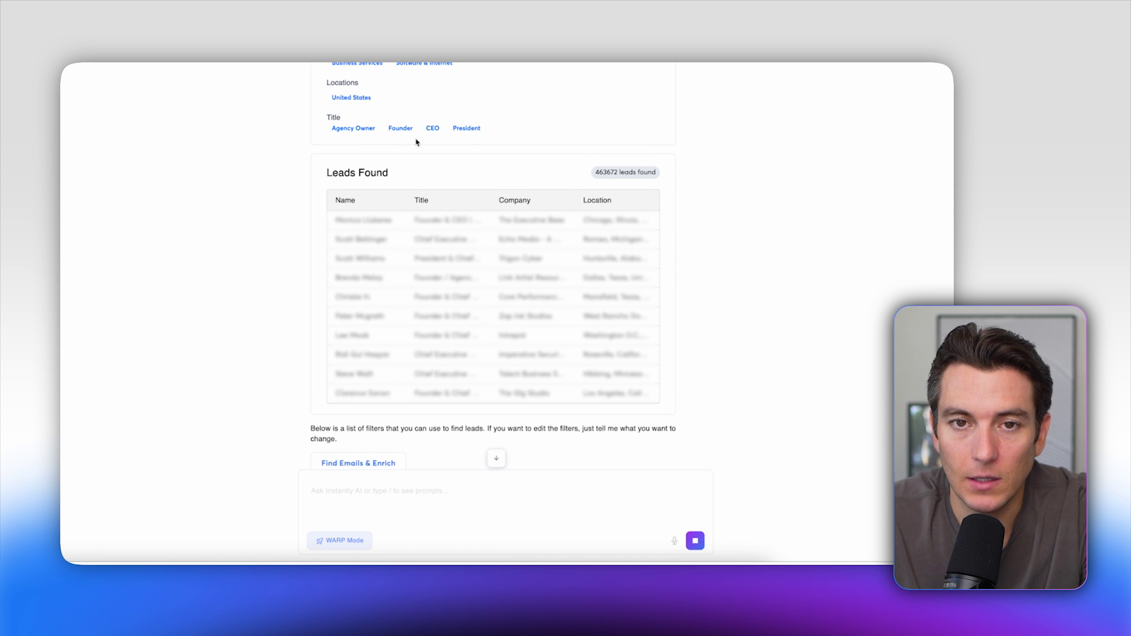
scroll(359, 339, down, 3)
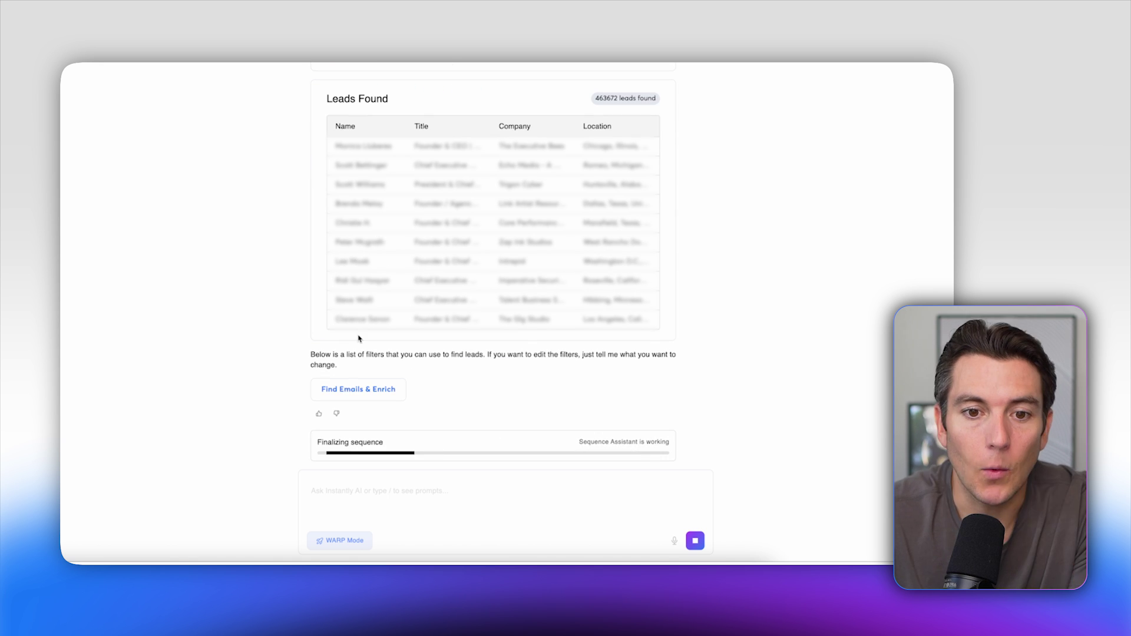
scroll(358, 339, down, 5)
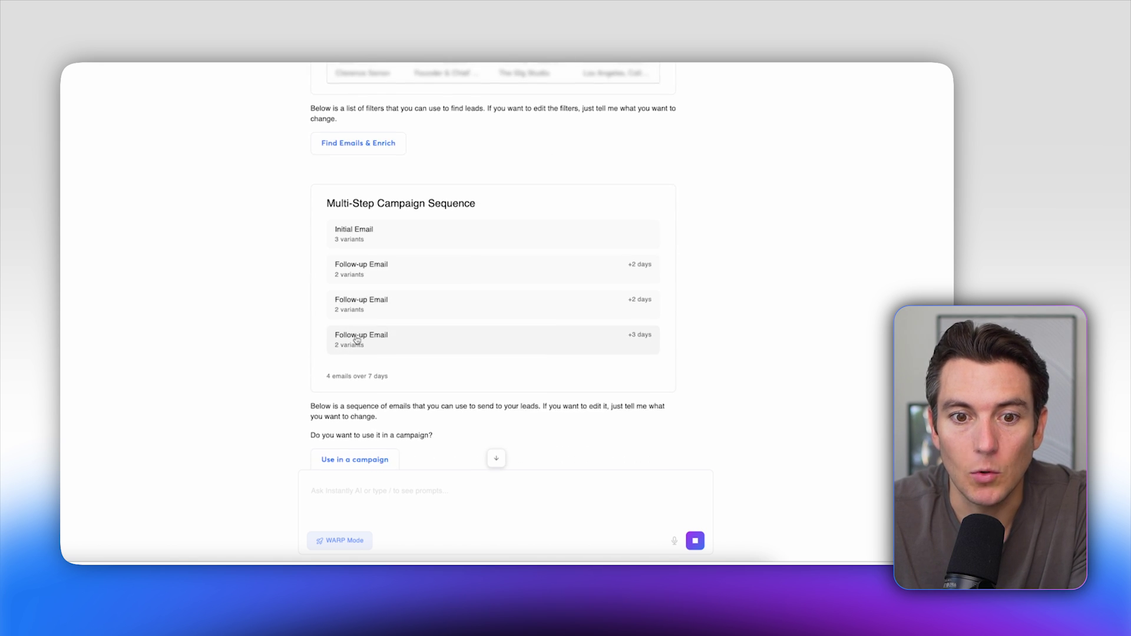
click(378, 187)
scroll(336, 214, up, 2)
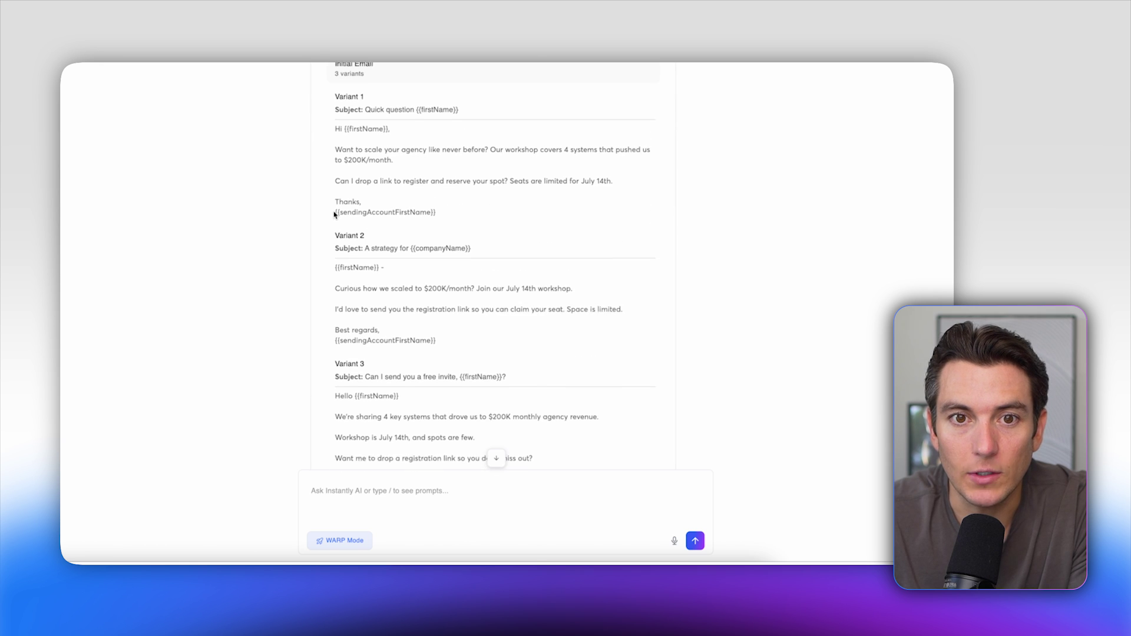
scroll(336, 200, up, 1)
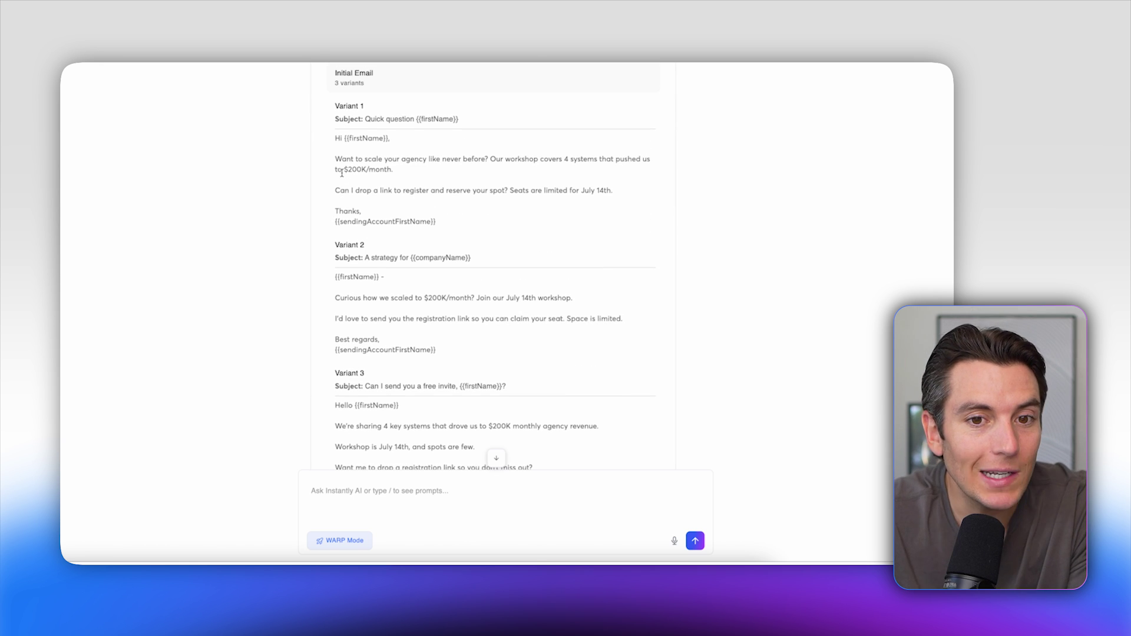
scroll(340, 188, down, 3)
scroll(340, 188, up, 1)
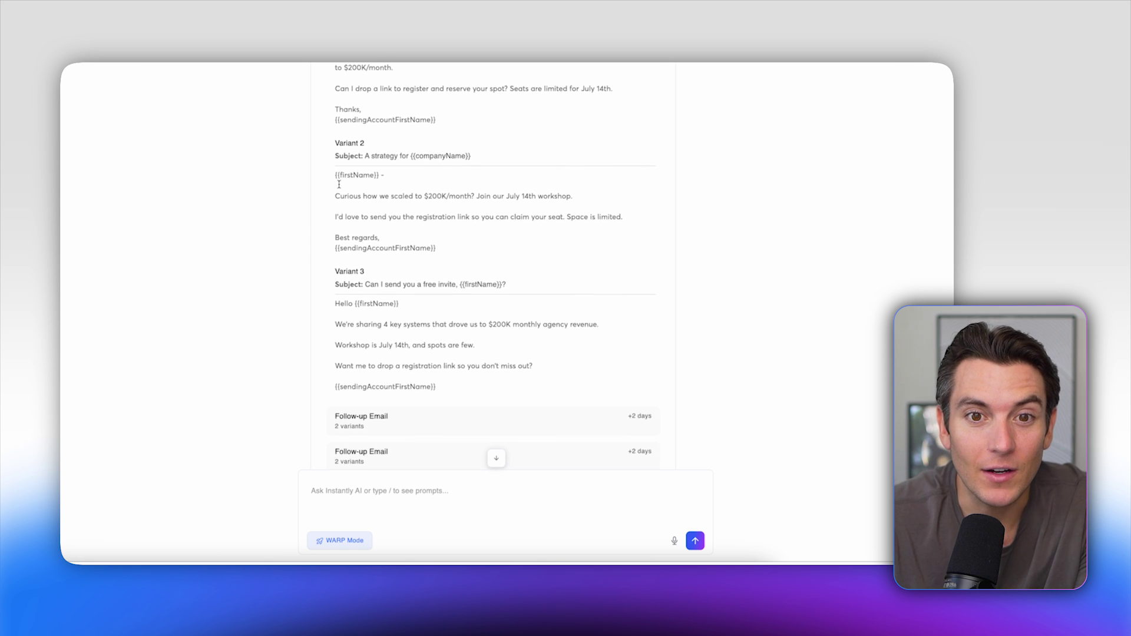
scroll(341, 188, down, 3)
scroll(421, 246, down, 2)
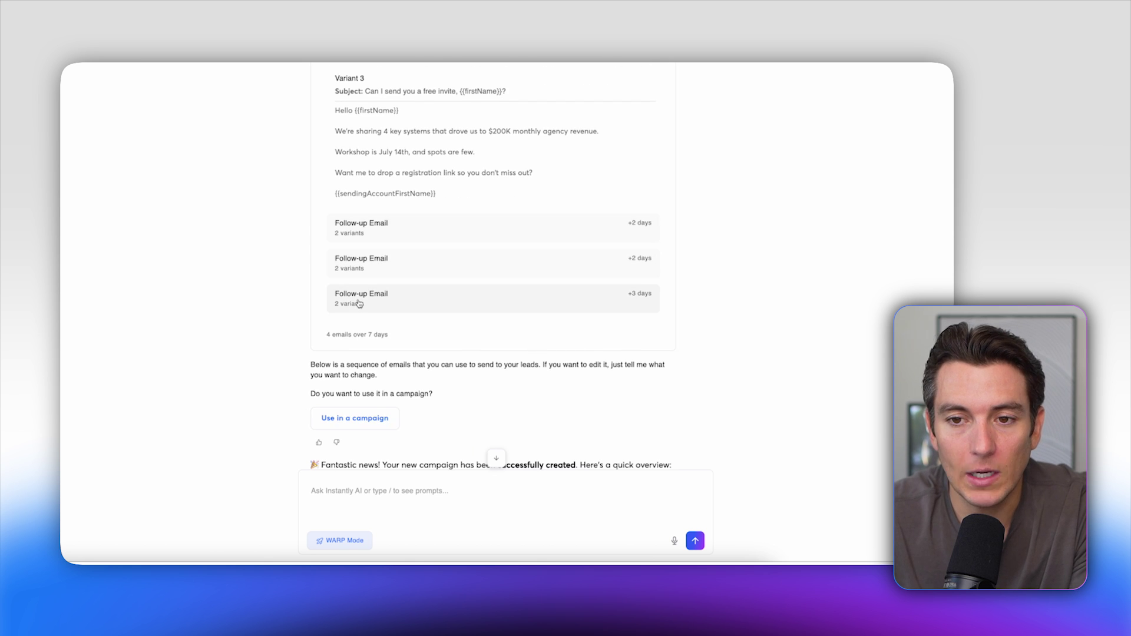
Step: Expand the first follow-up email's variants and read the Campaign Details summary
click(361, 227)
scroll(285, 233, down, 5)
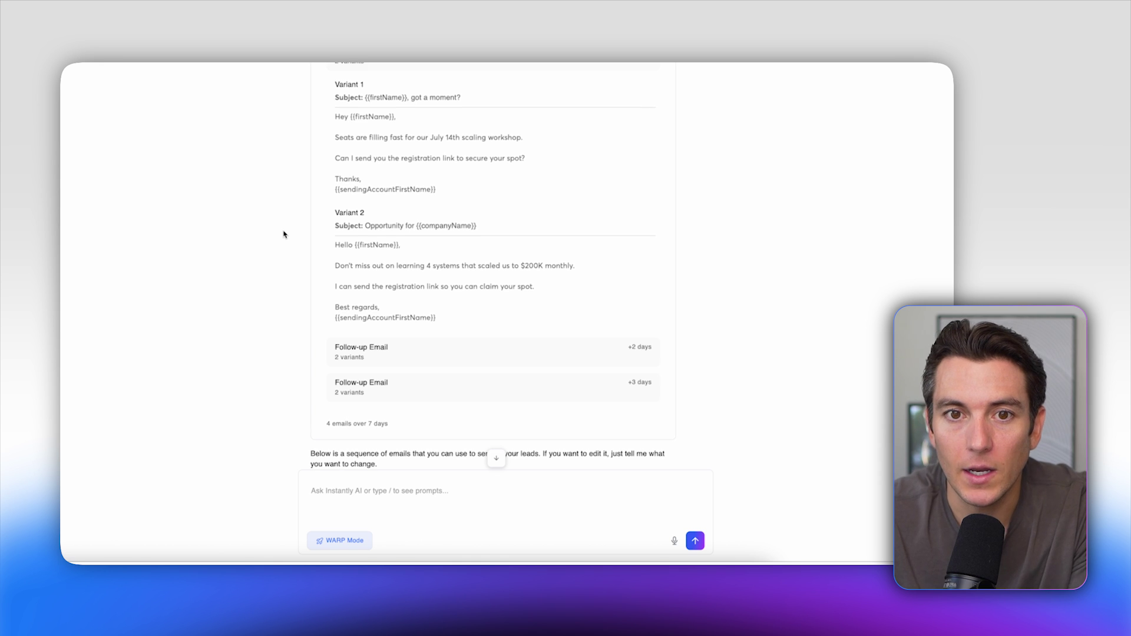
scroll(283, 234, down, 10)
drag(311, 245, 552, 342)
click(464, 331)
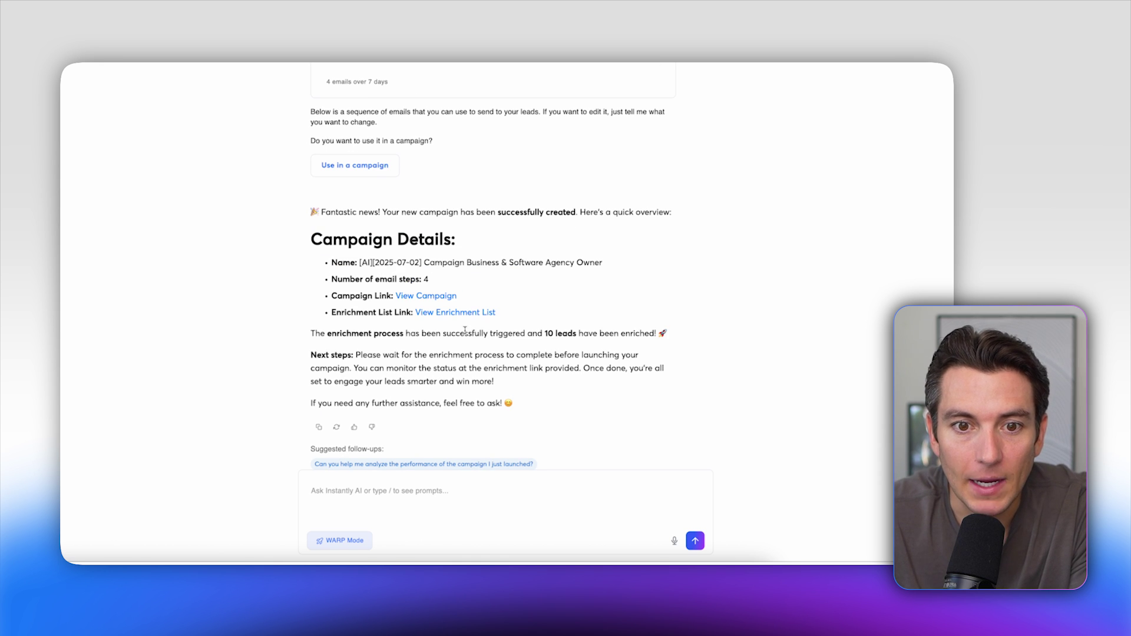
Step: Open the new campaign and scroll through its four-step email sequence
click(413, 296)
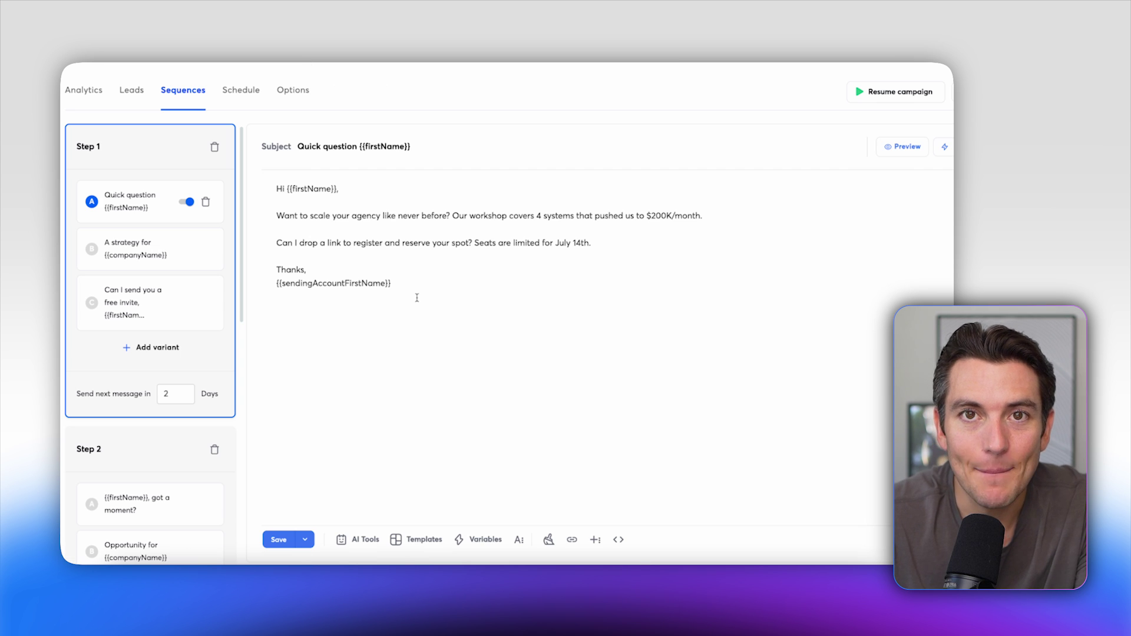
scroll(416, 298, down, 1)
scroll(189, 311, down, 8)
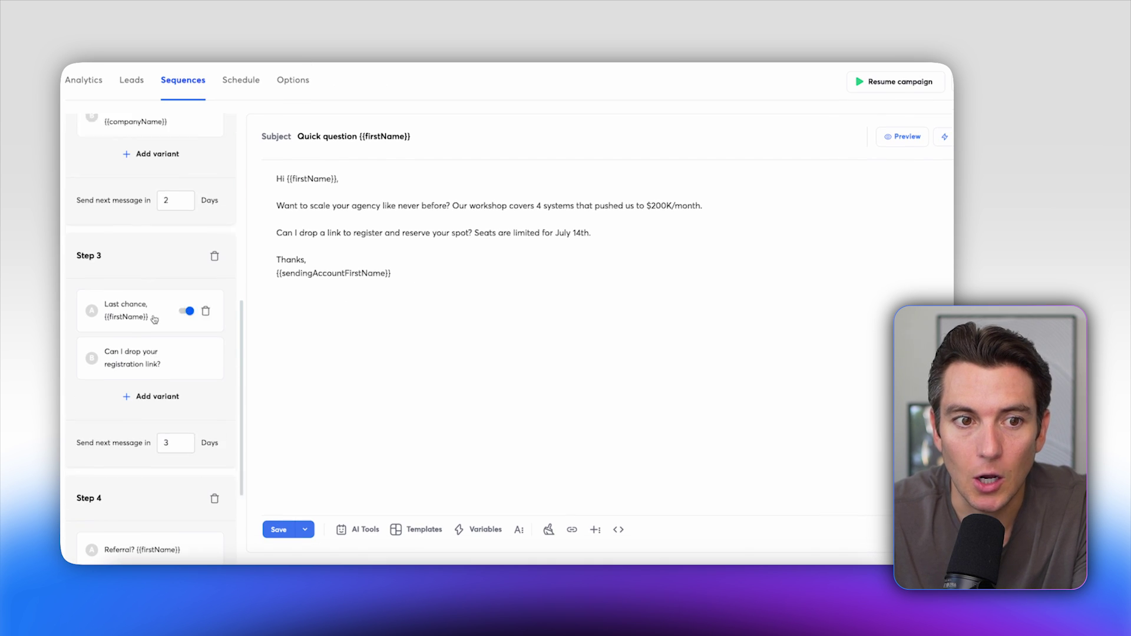
scroll(154, 319, down, 2)
scroll(154, 319, up, 9)
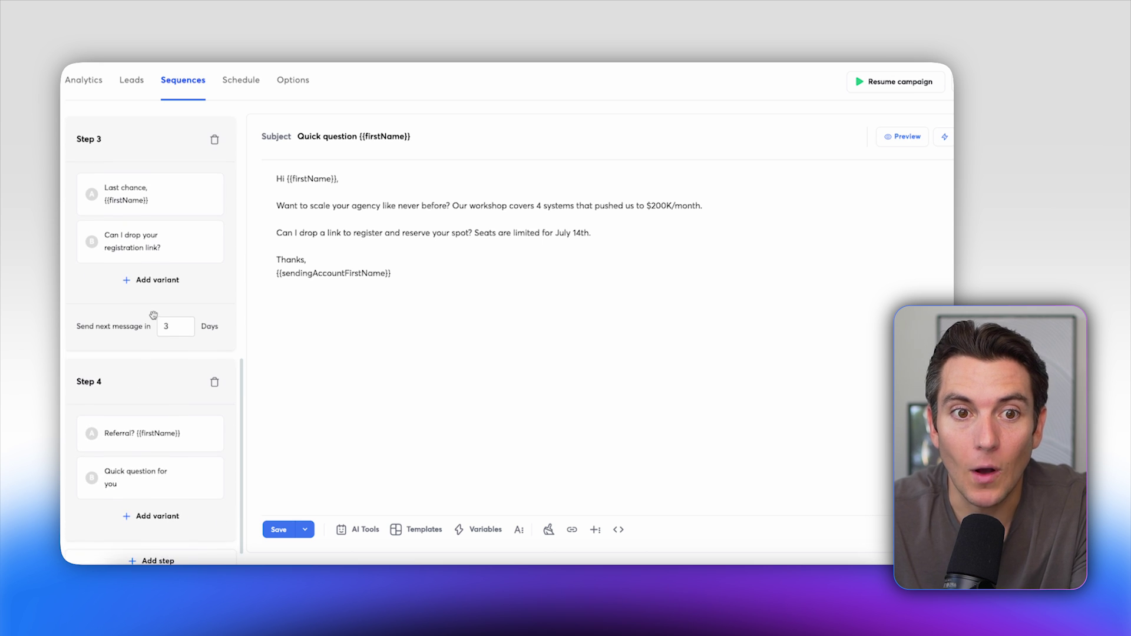
scroll(154, 318, up, 1)
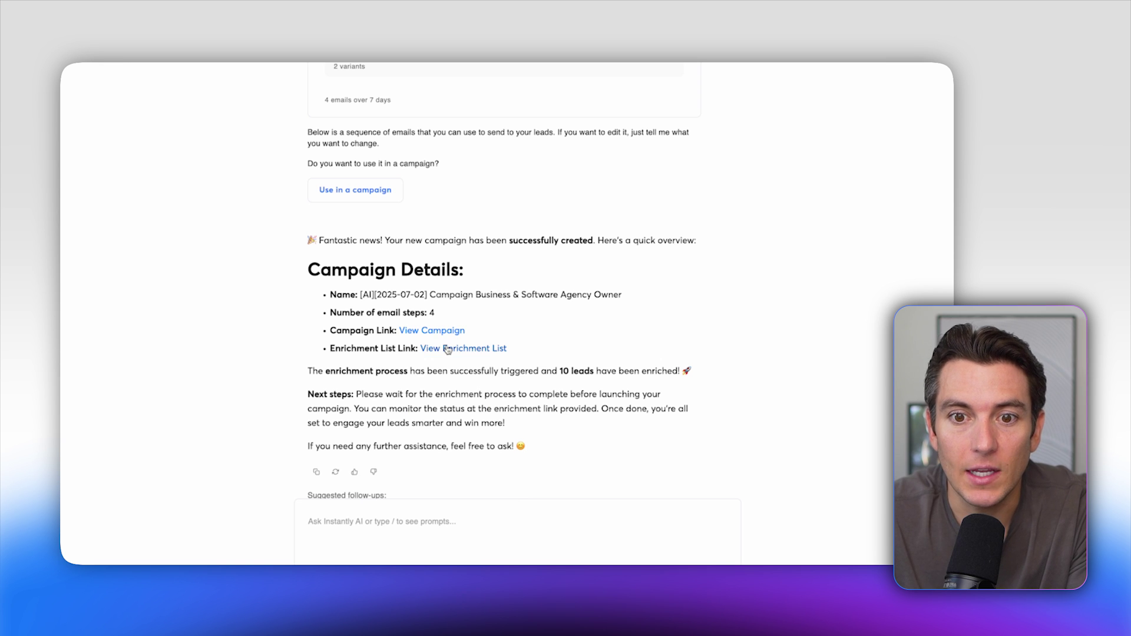
Step: Browse the enrichment list showing work emails found for all 10 leads
click(448, 349)
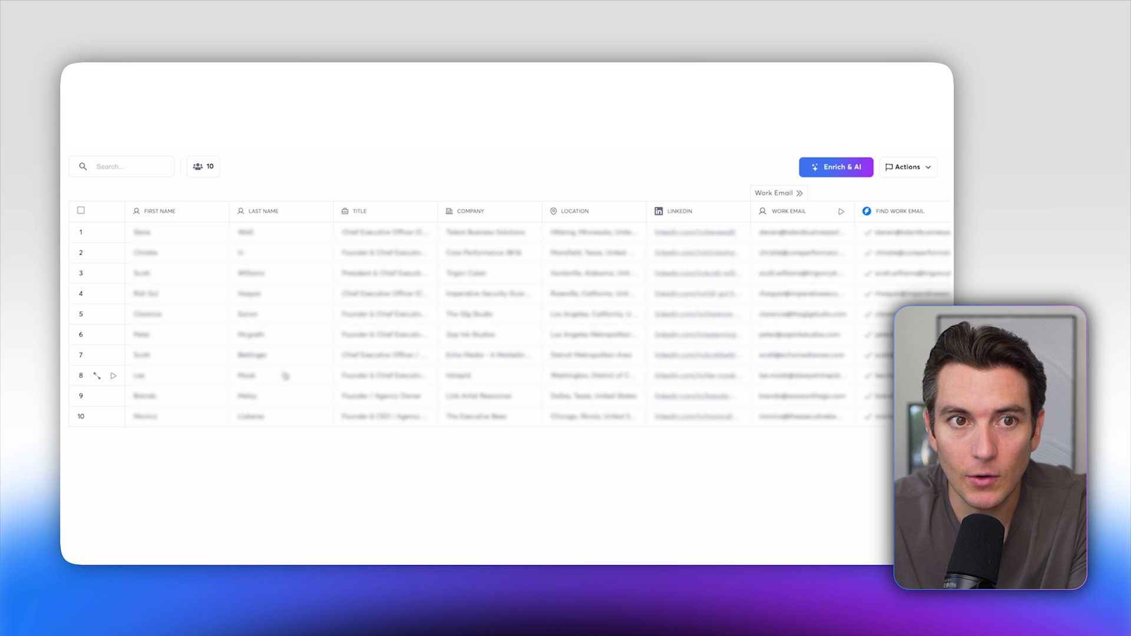
scroll(285, 376, right, 5)
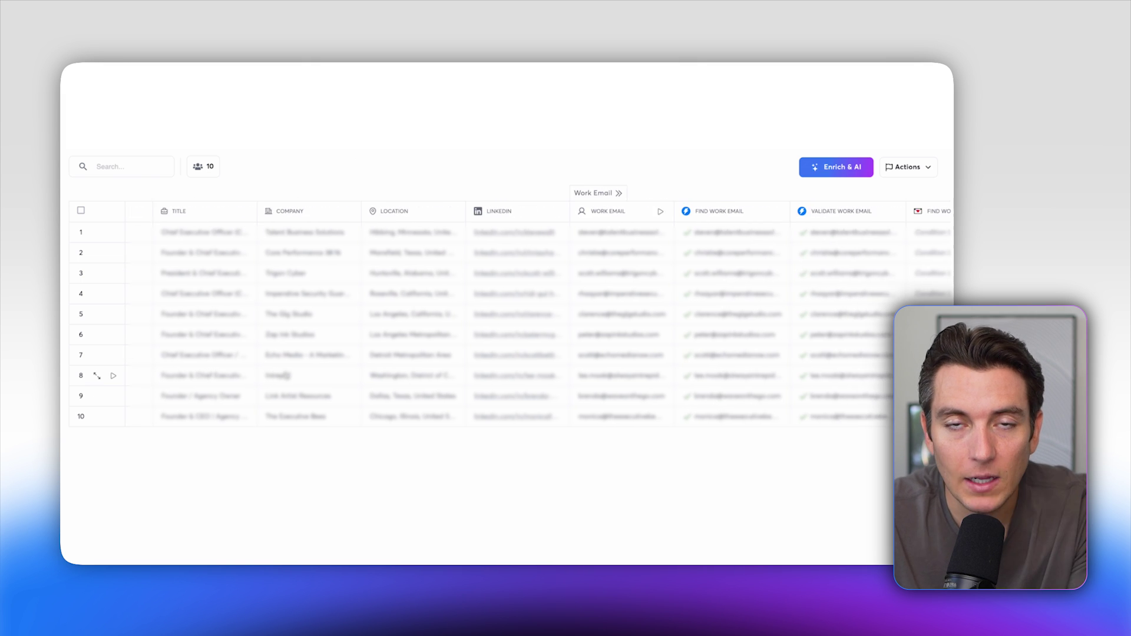
scroll(287, 376, left, 3)
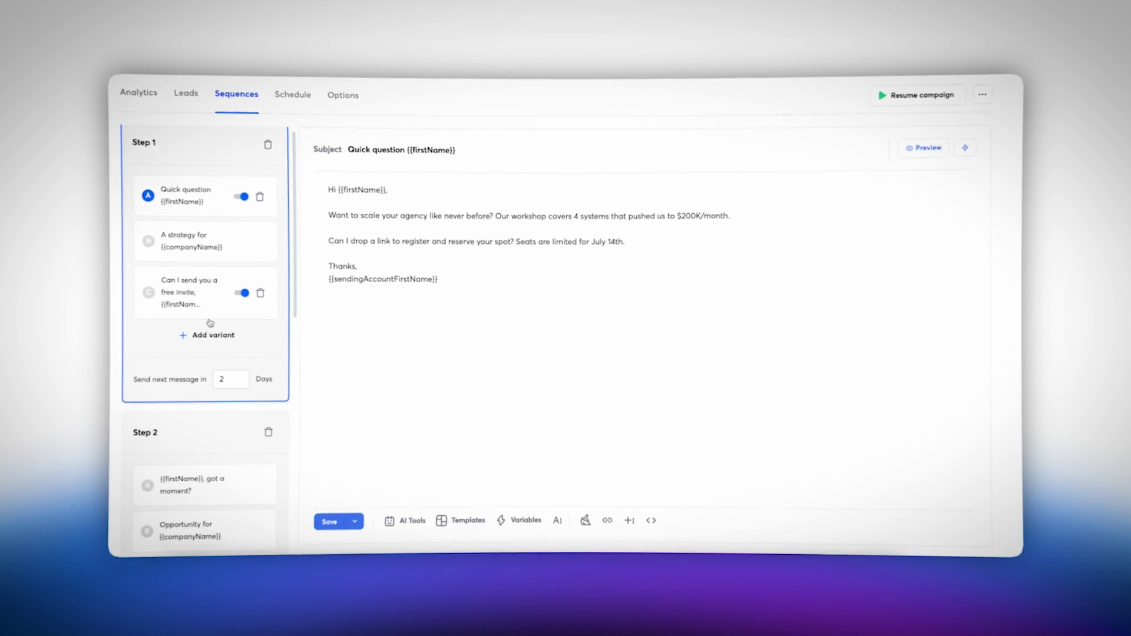
scroll(203, 323, down, 4)
scroll(203, 323, down, 5)
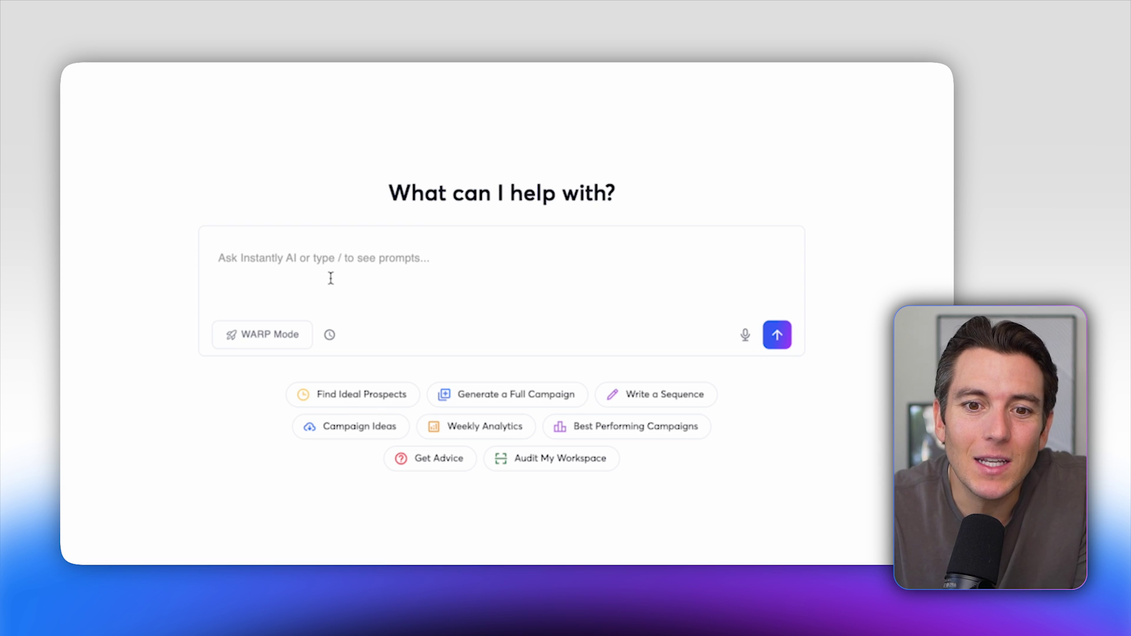
Step: Ask Copilot for outreach angles to agency owners, citing scaling to $200k per month
text(Give me some ideas o)
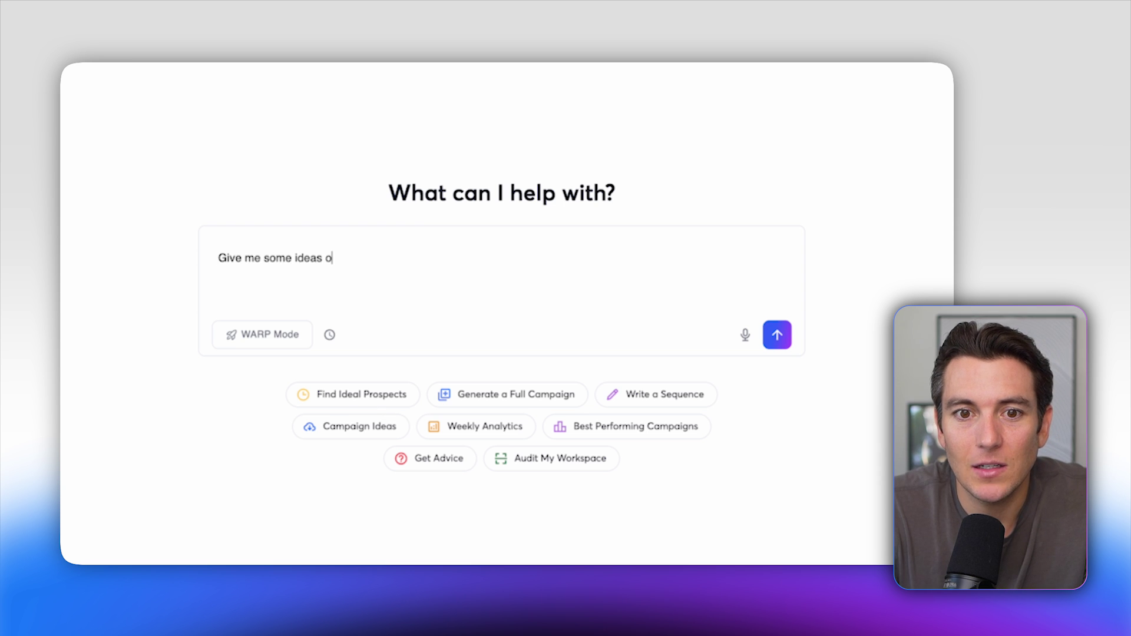
text(n some angles that i can reach ou)
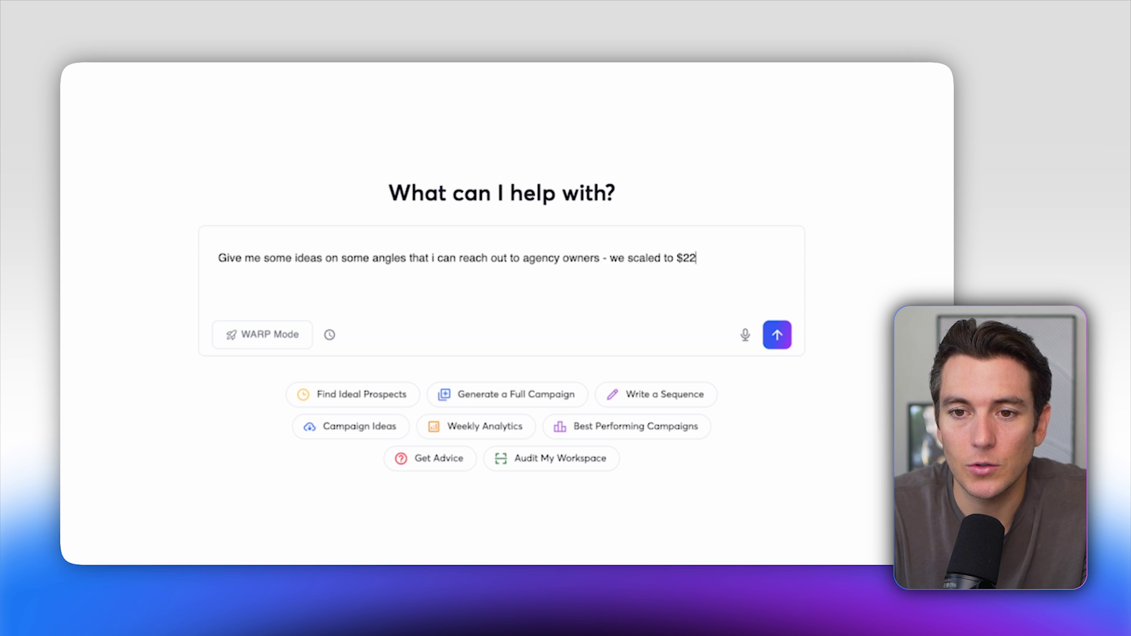
text(t to agency owners - we scaled to $200ik)
key(BackSpace)
key(BackSpace)
text(k per month and now help agencies do the same using 4 systems - how can i create an amazing campa)
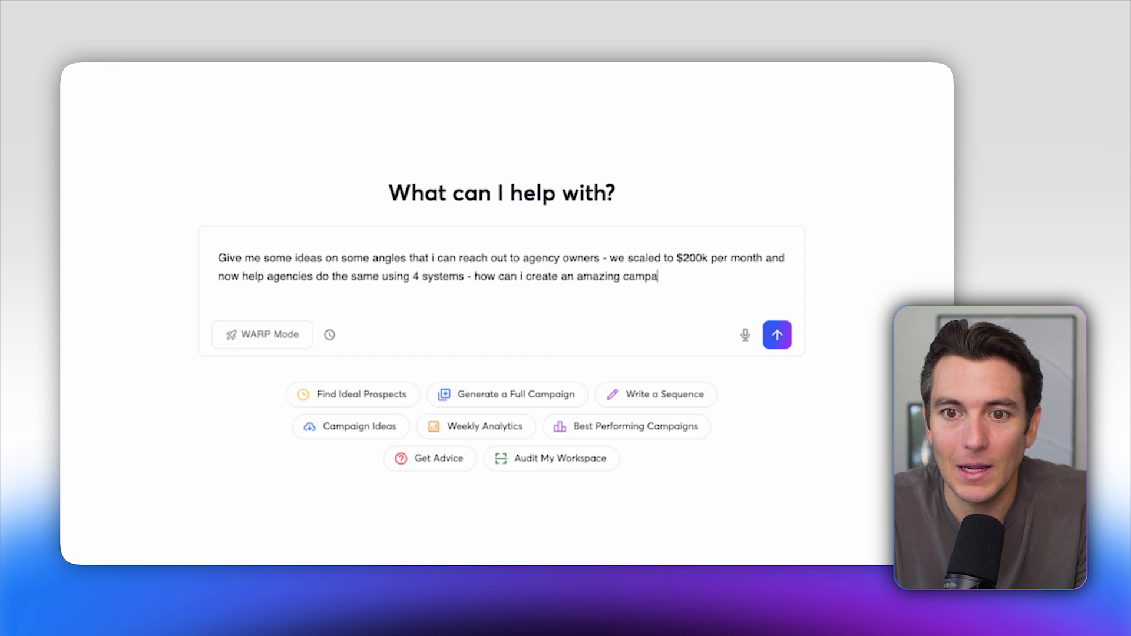
text(ple)
key(Return)
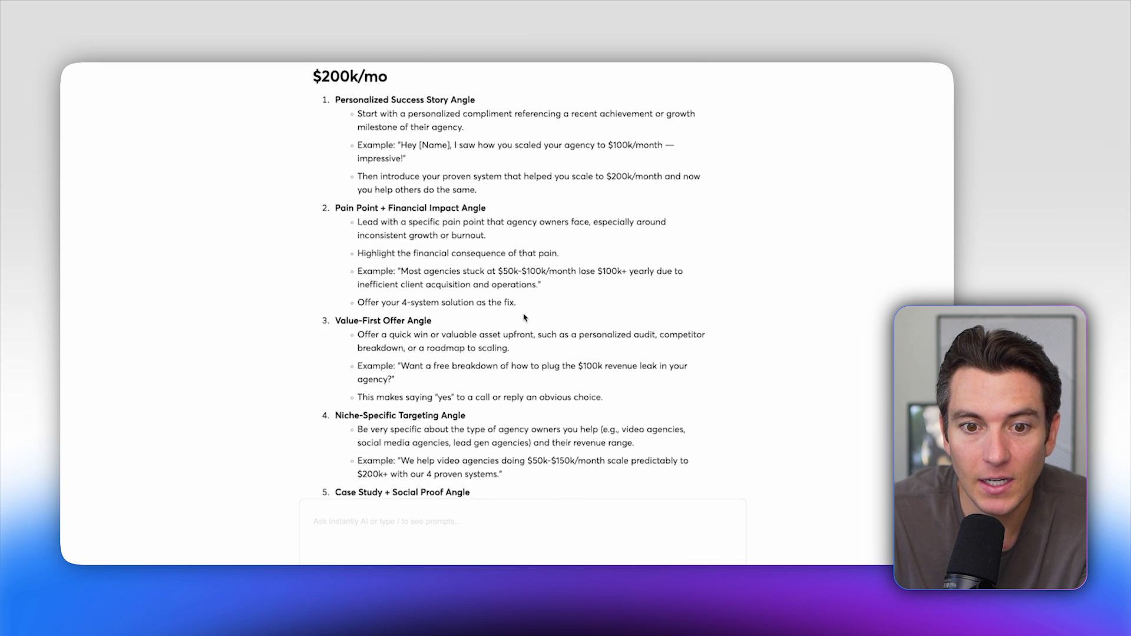
Step: Review the suggested angles and send the follow-up for a pain-point email sequence
scroll(506, 327, up, 3)
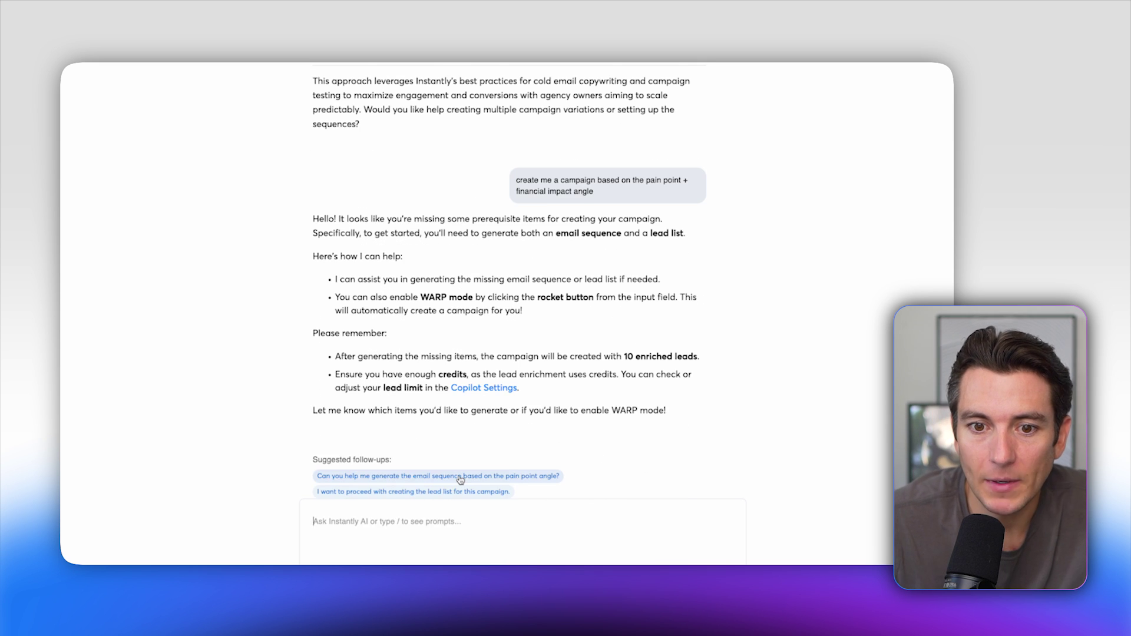
click(412, 470)
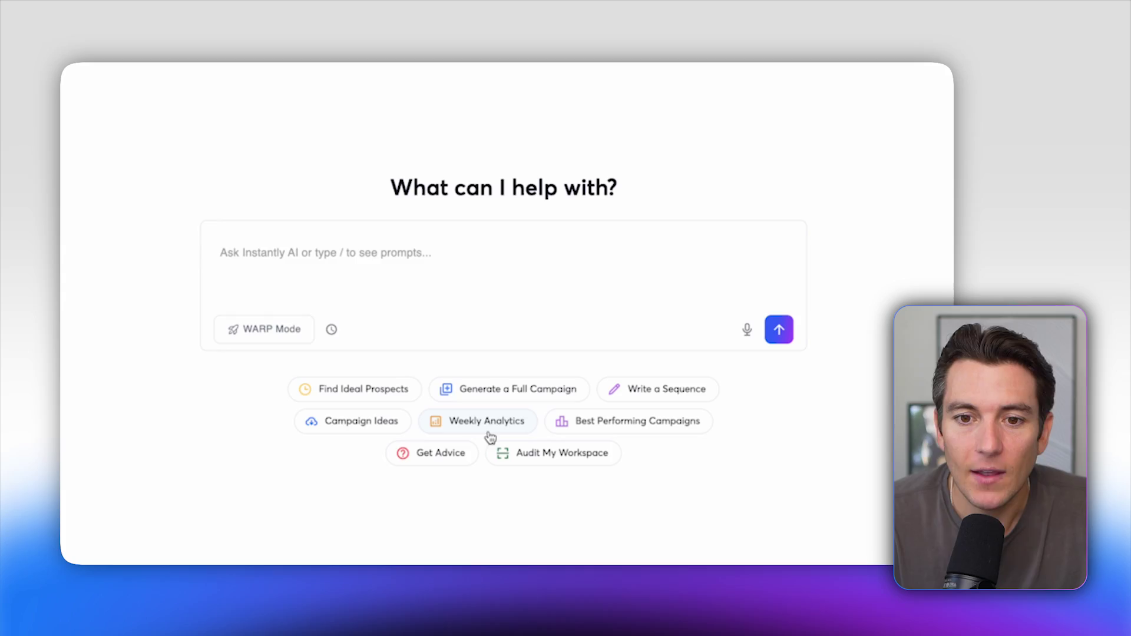
Step: Send the Weekly Analytics prompt to get this week's campaign metrics and step tables
click(485, 426)
click(779, 329)
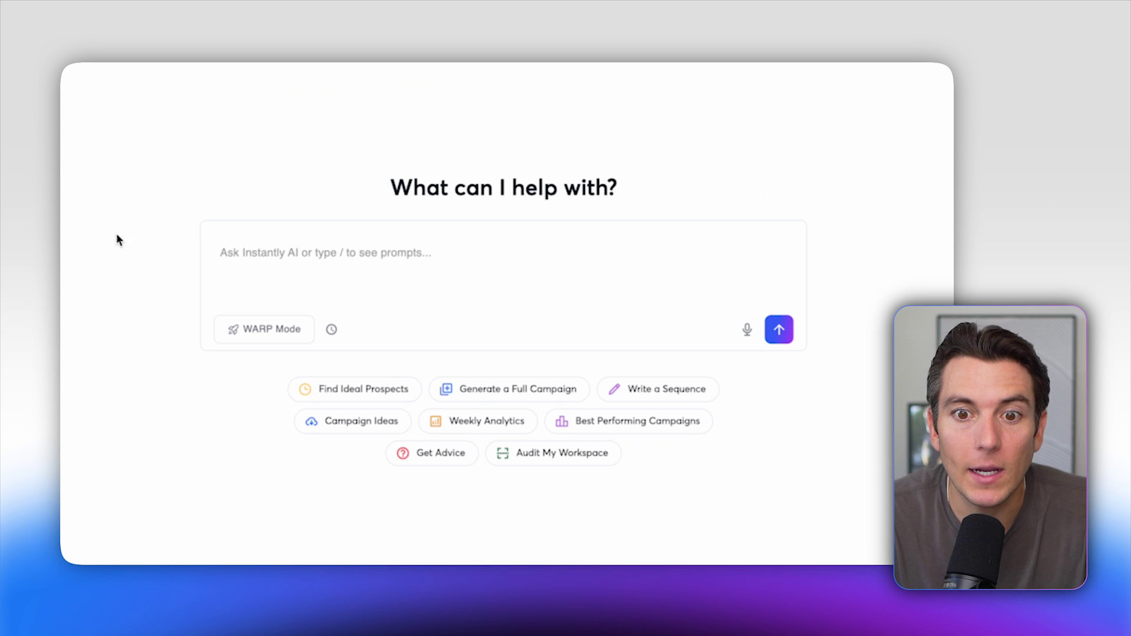
Step: Request analytics for the 3 best performing campaigns by revenue
click(646, 432)
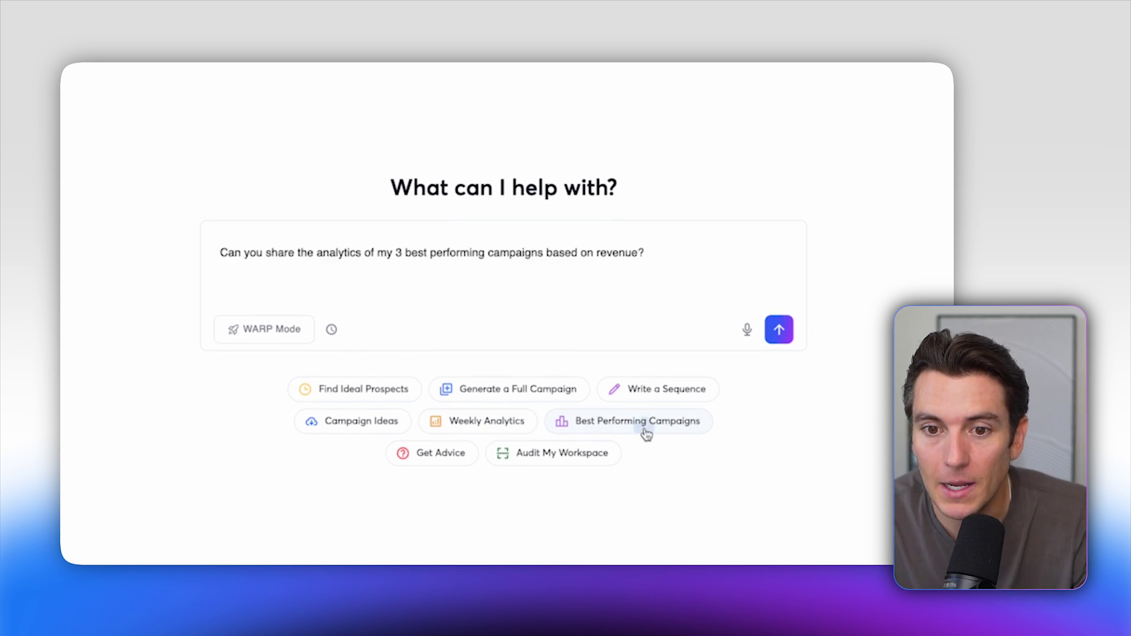
click(773, 329)
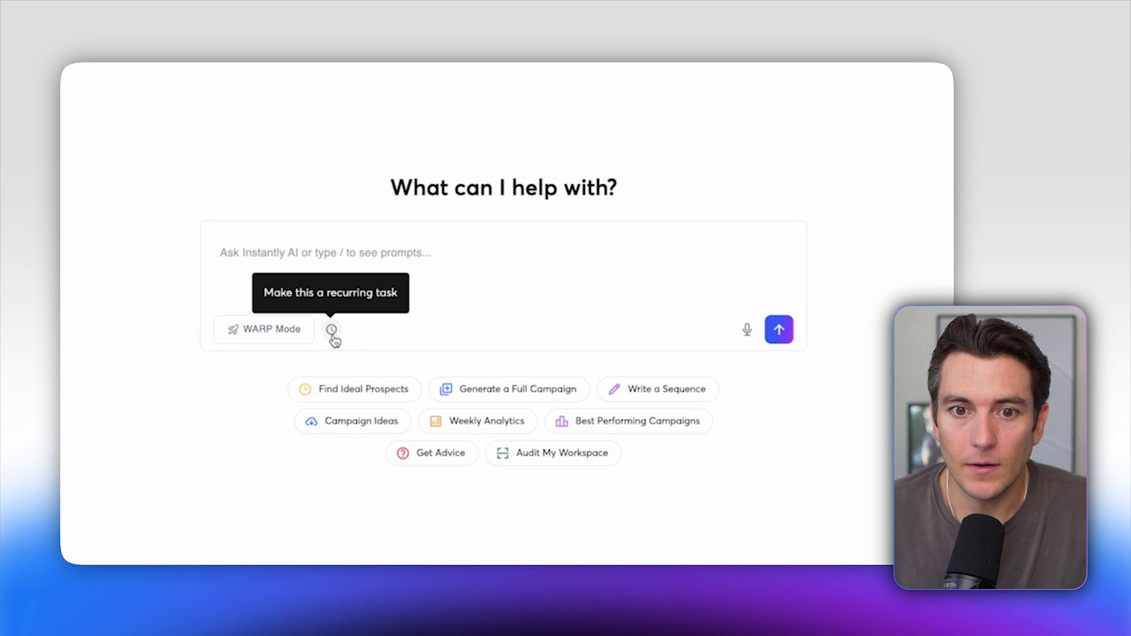
Step: Ask for a monthly recap of my analytics, set to recur monthly
click(275, 261)
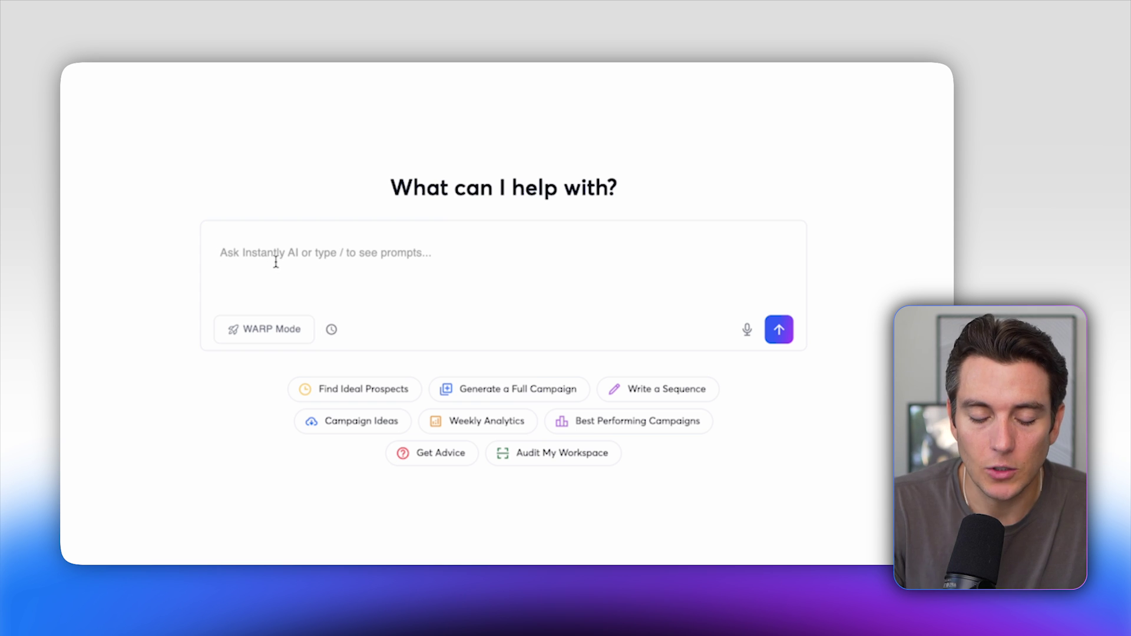
text(W)
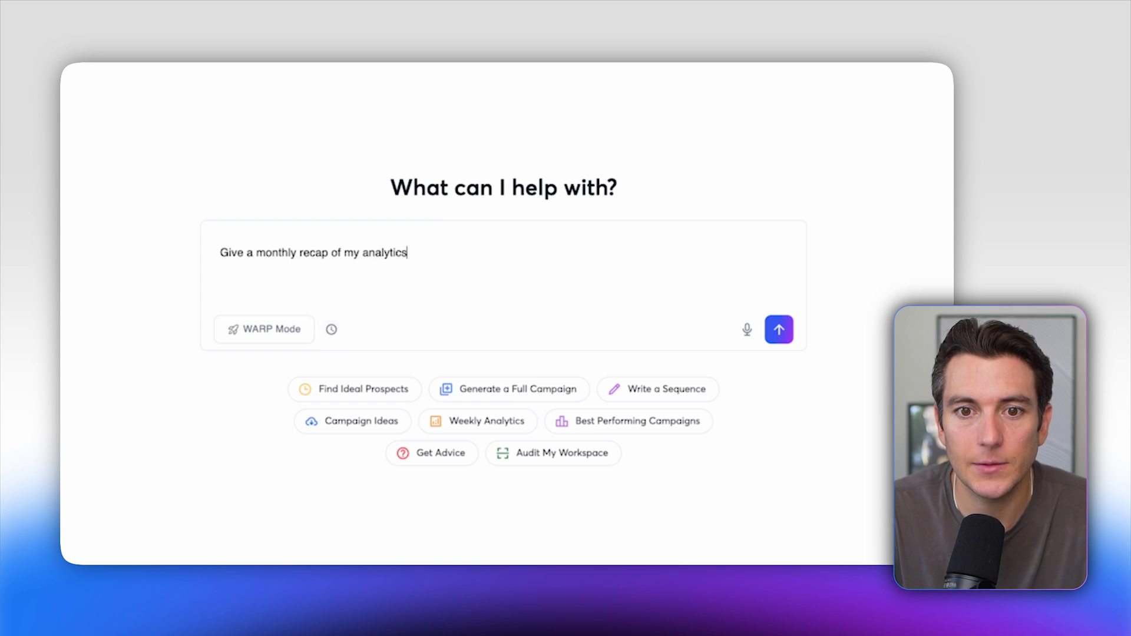
click(332, 329)
click(314, 300)
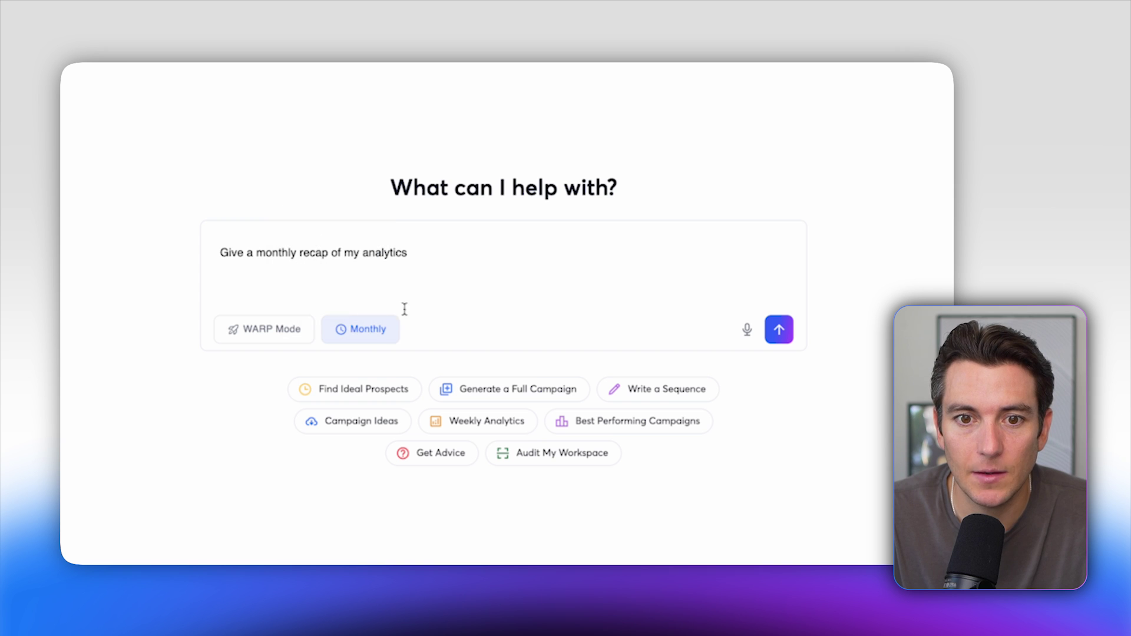
key(Return)
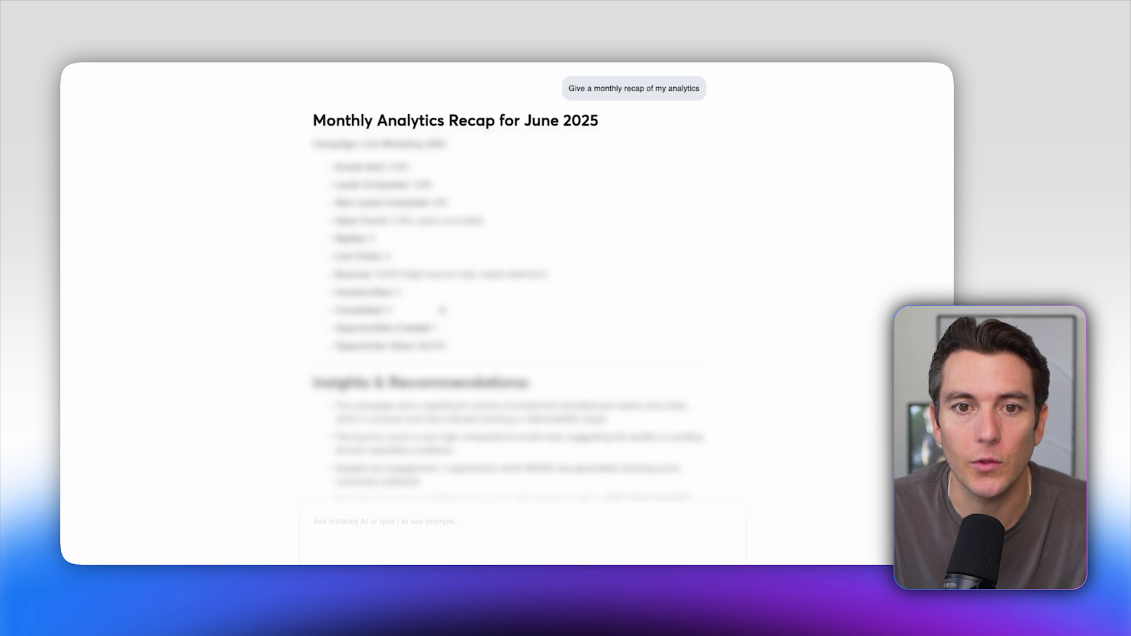
Step: Scroll down through the Monthly Analytics Recap for June 2025 reply
scroll(442, 310, down, 3)
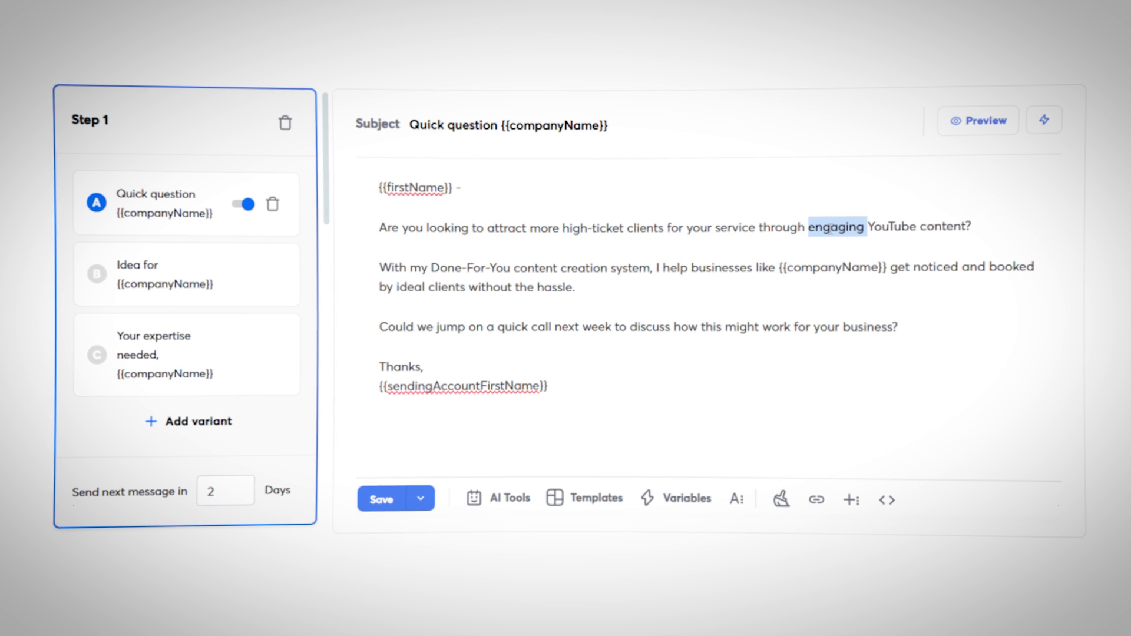
Step: Replace 'engaging' with 'making' in the Step 1 email body
text(making)
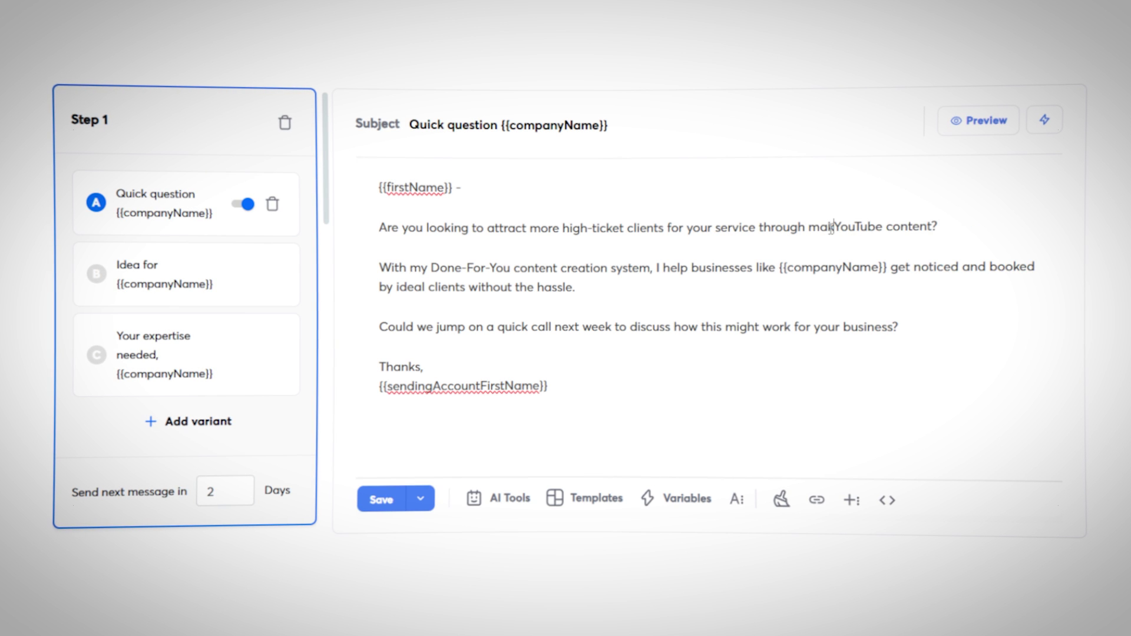